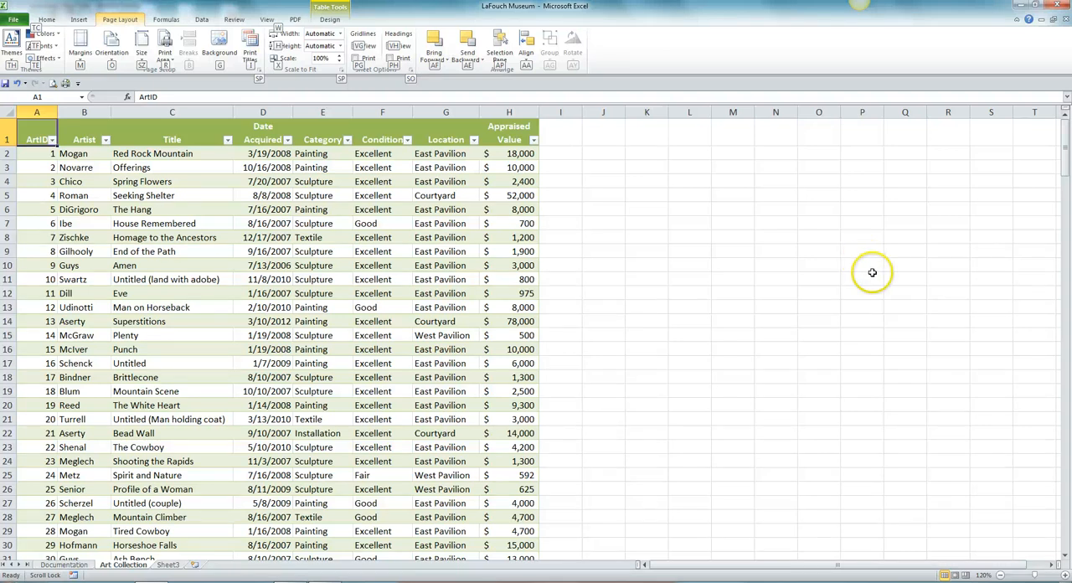
Go to the table's last record at cell A116 and start a new record directly below it with ArtID 116
{"action": "left_click", "coordinate": [37, 95]}
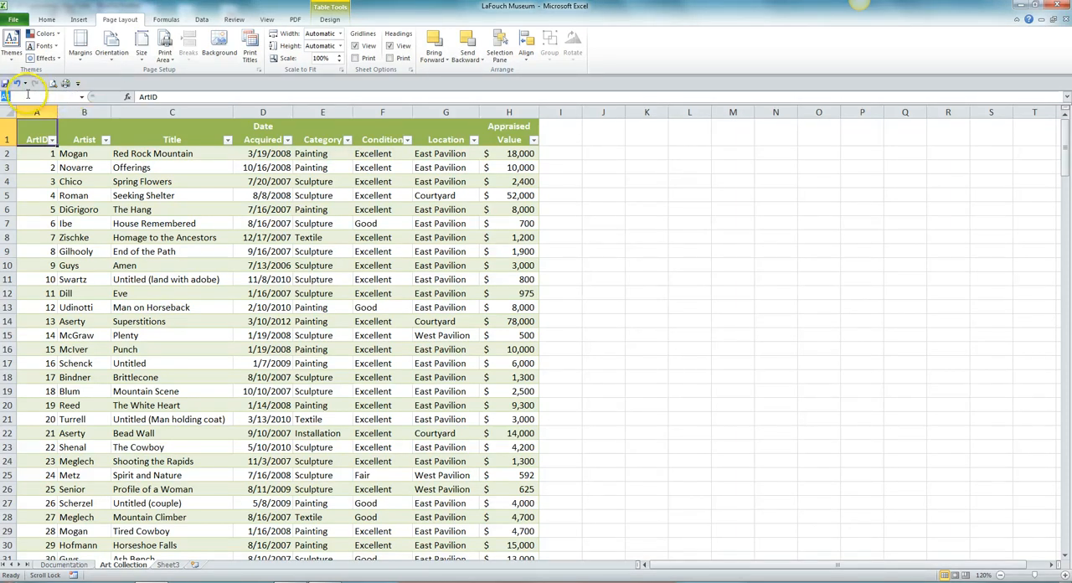
{"action": "type", "text": "A116"}
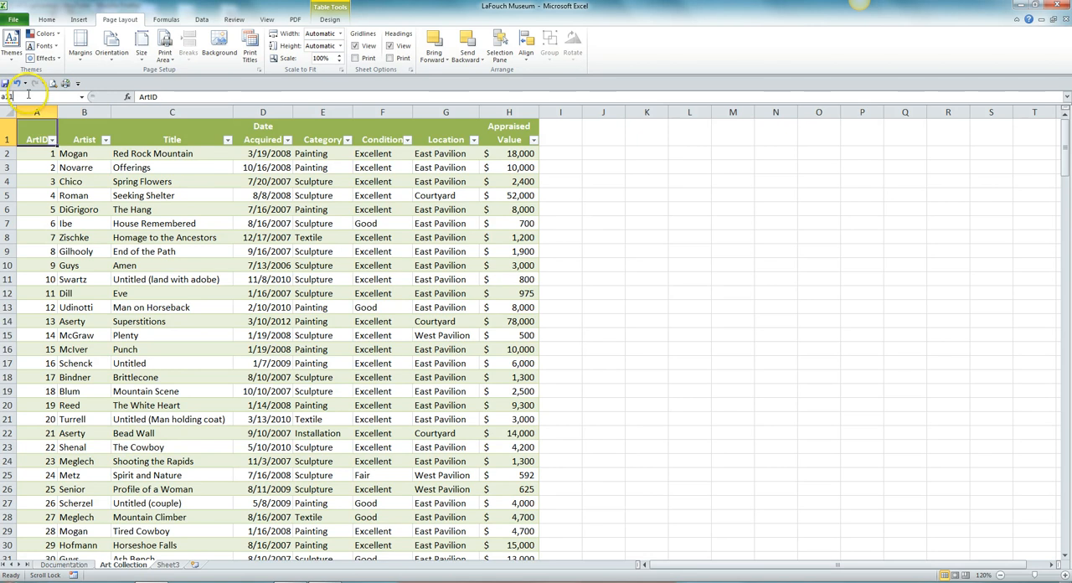
{"action": "key", "text": "Return"}
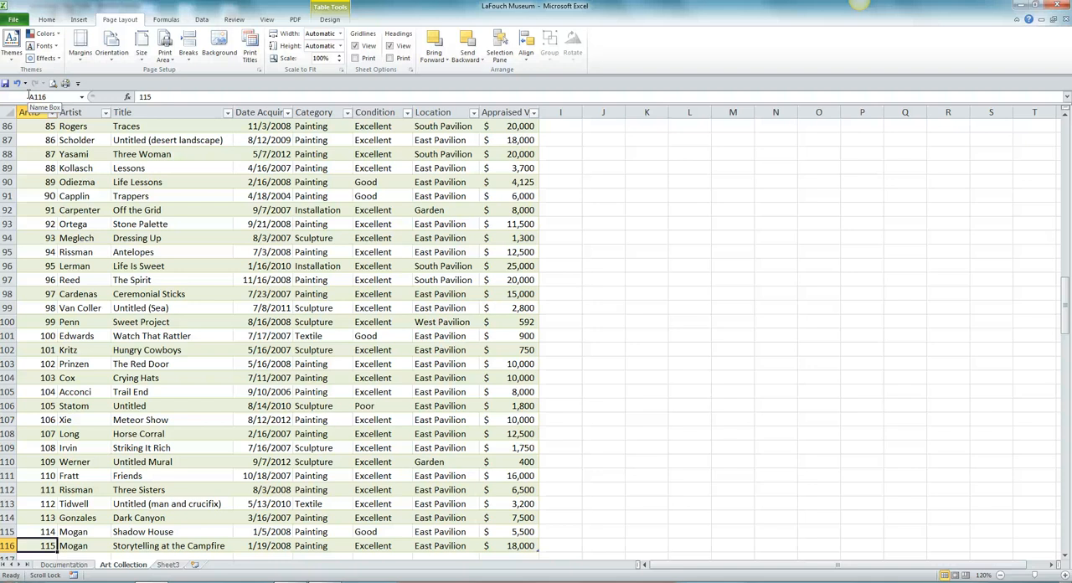
{"action": "key", "text": "Down"}
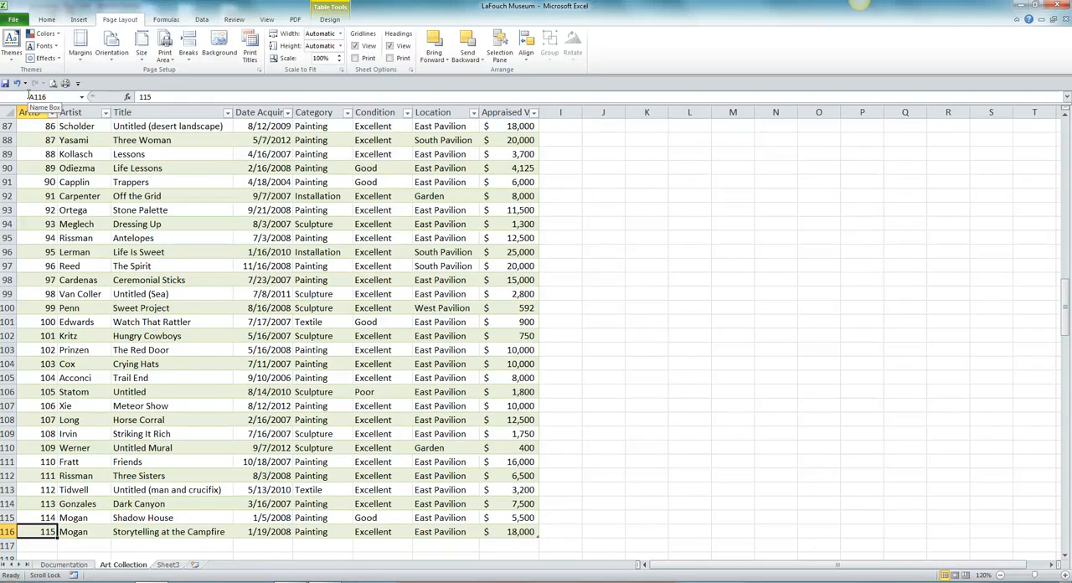
{"action": "key", "text": "Down"}
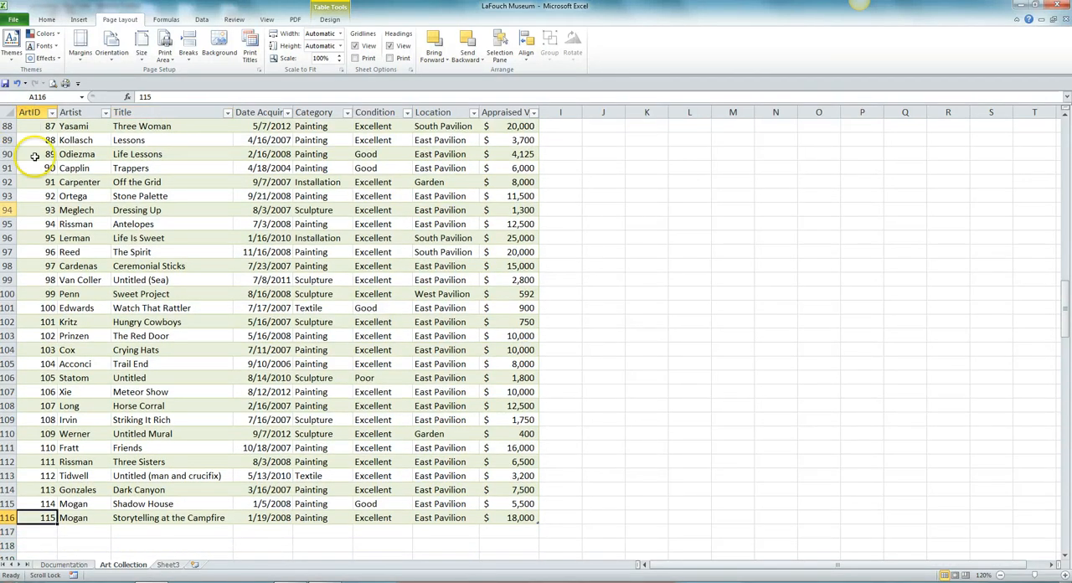
{"action": "left_click", "coordinate": [31, 525]}
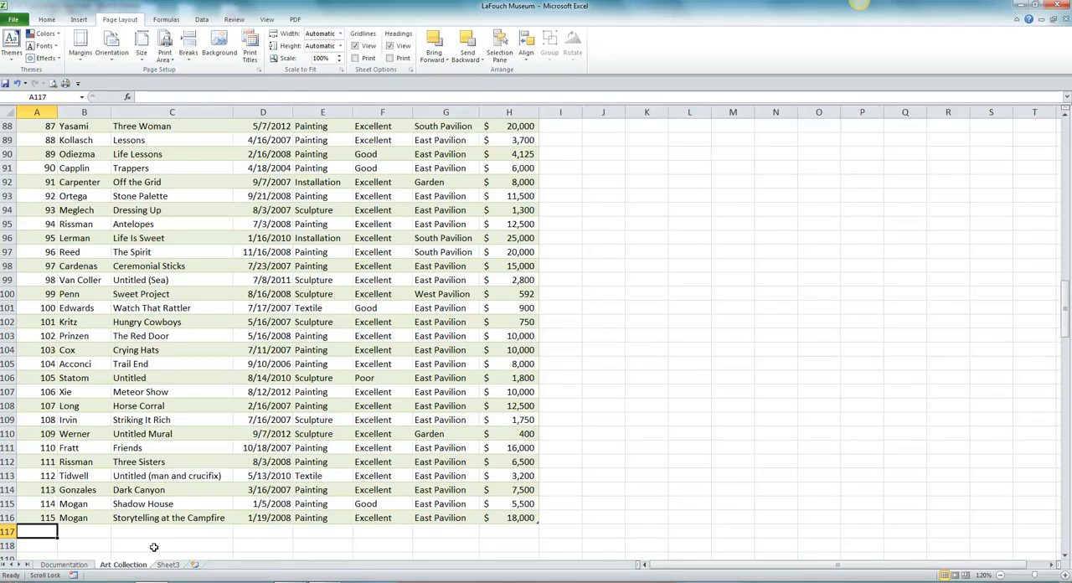
{"action": "type", "text": "116"}
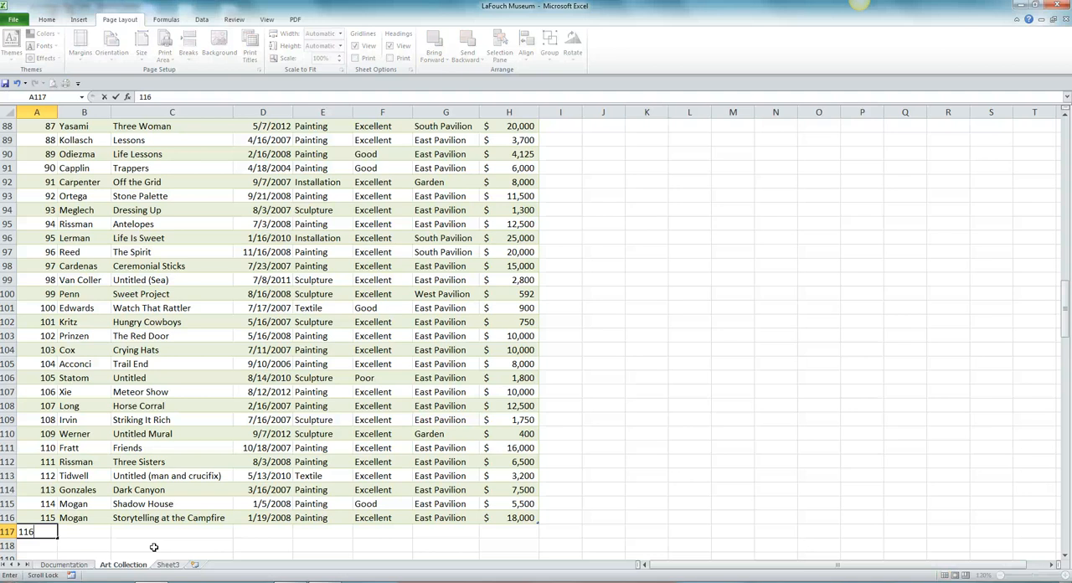
{"action": "key", "text": "Tab"}
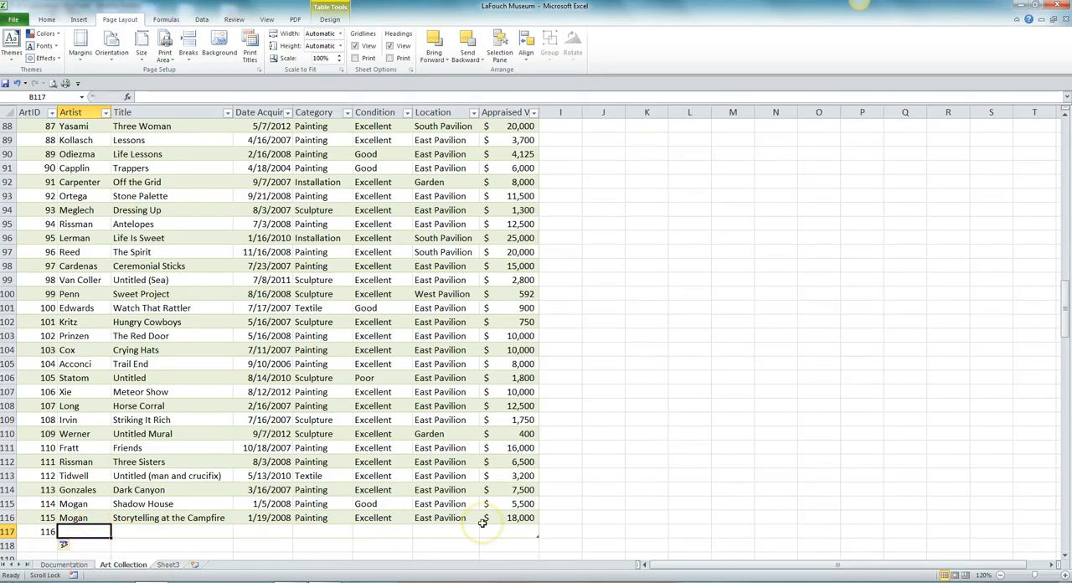
Fill in the artist's surname and the title Starry Night for record 116
{"action": "type", "text": "Gi"}
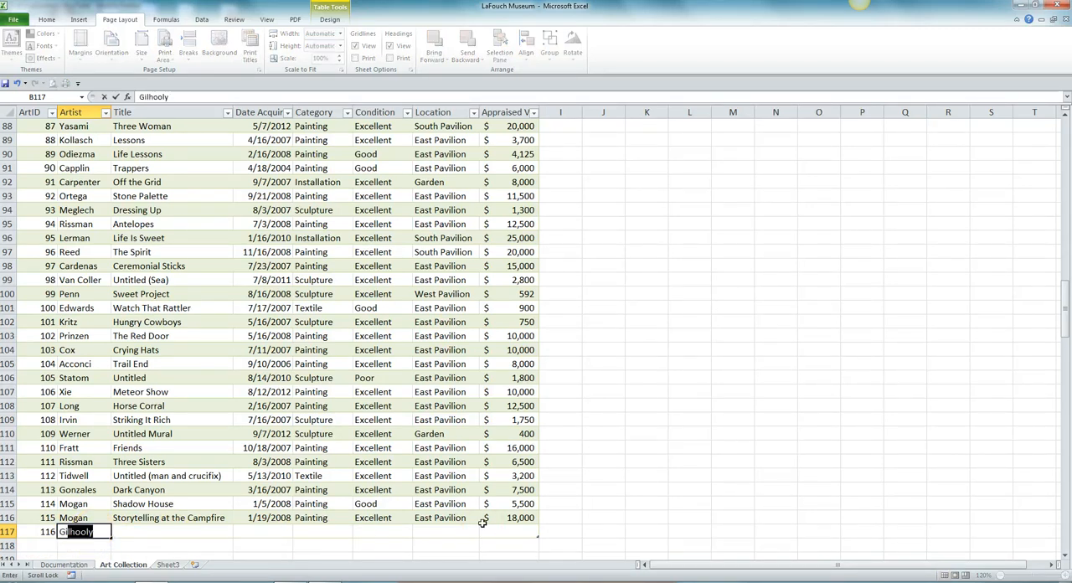
{"action": "type", "text": "ama"}
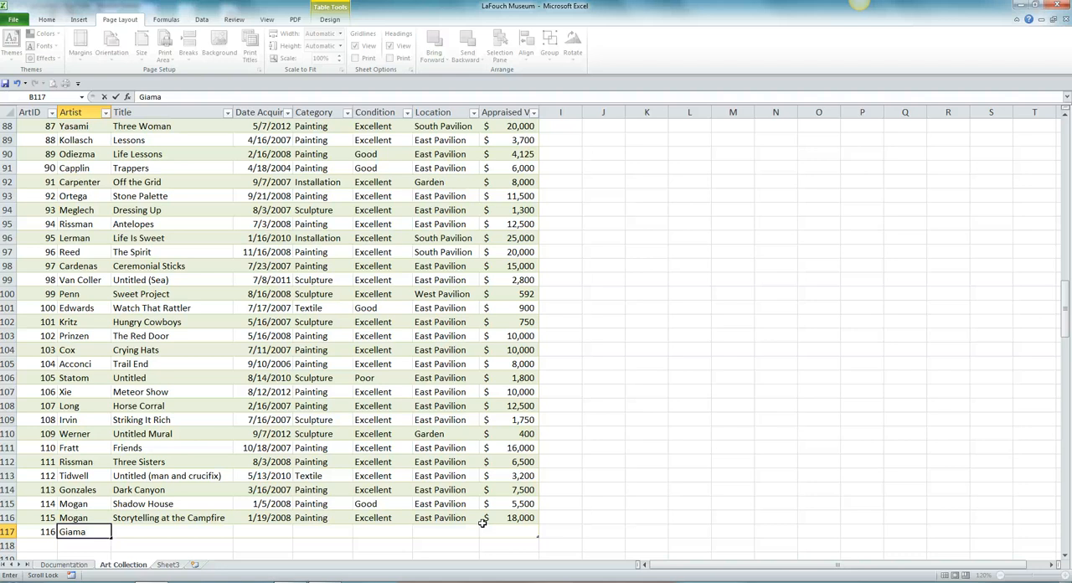
{"action": "key", "text": "Tab"}
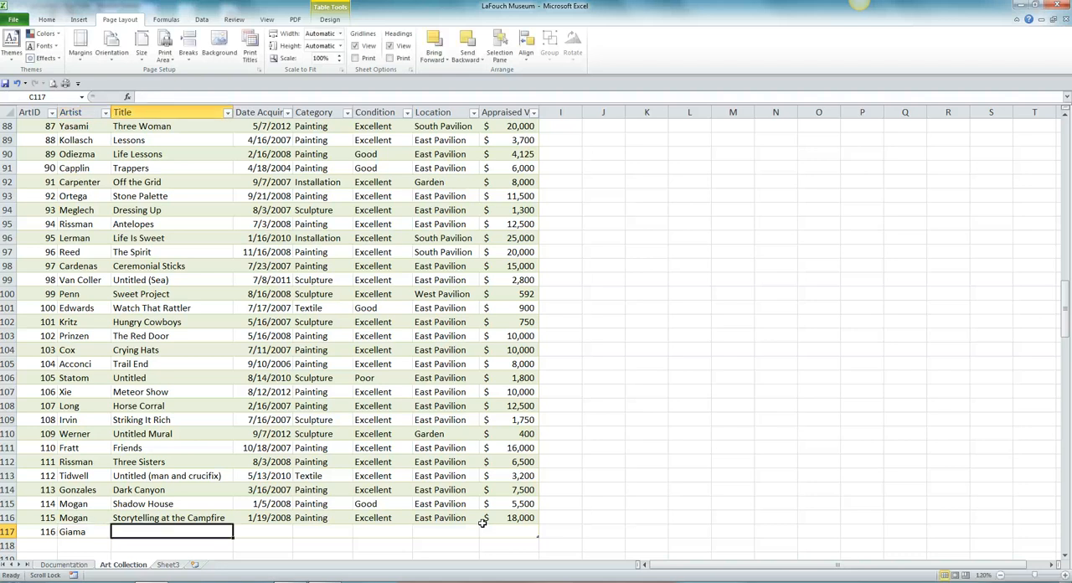
{"action": "type", "text": "S"}
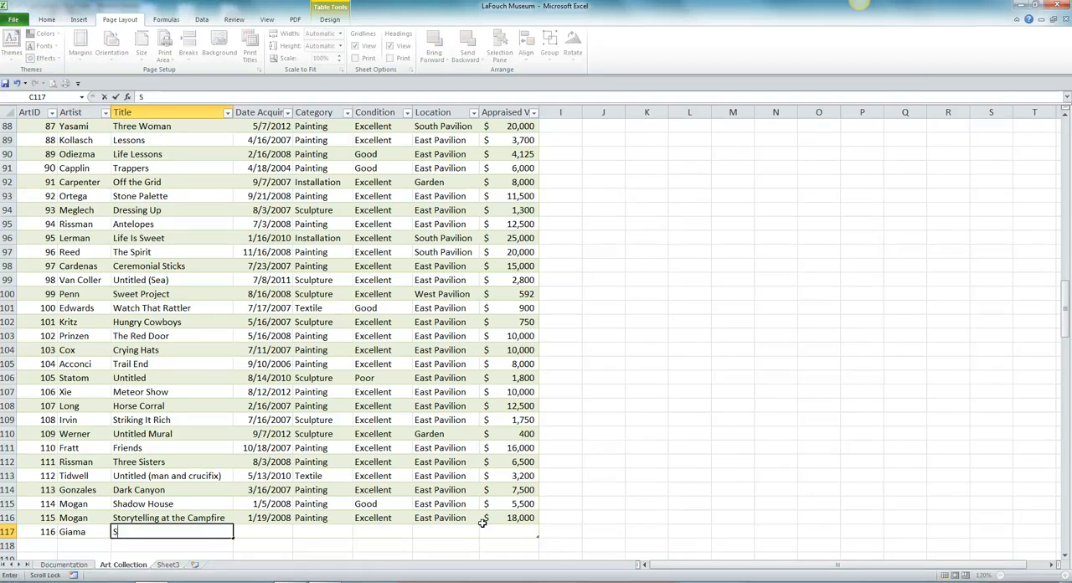
{"action": "type", "text": "tarry"}
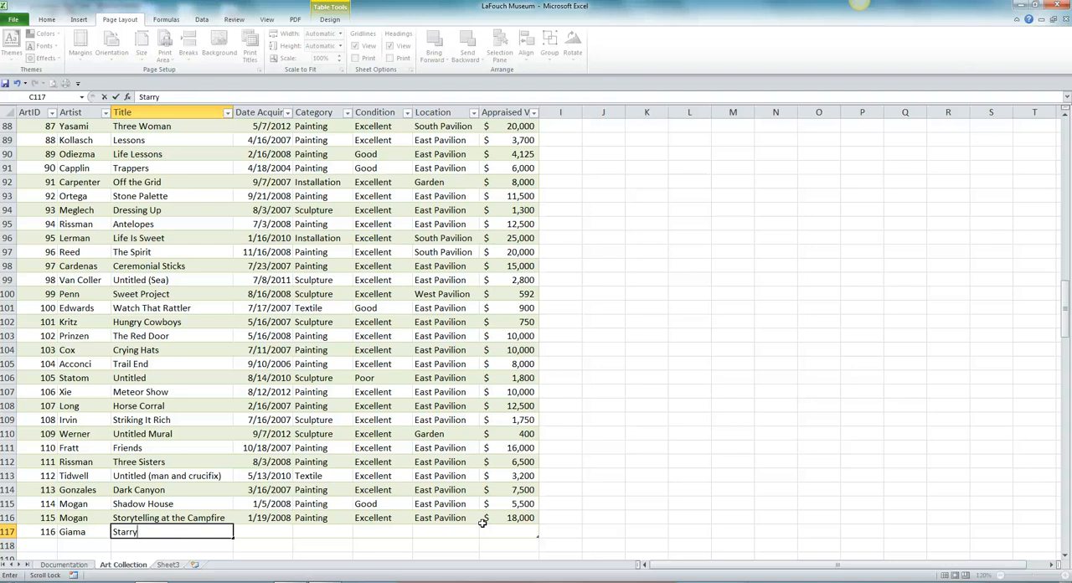
{"action": "type", "text": " Night"}
{"action": "key", "text": "Tab"}
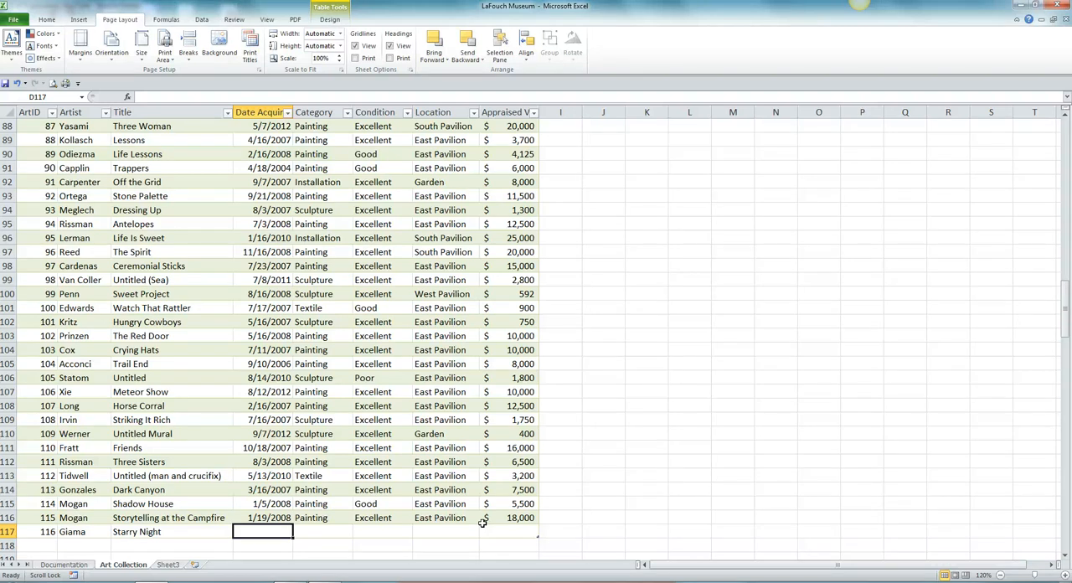
Set record 116's date acquired to 4/03/2013 and its category to Painting
{"action": "type", "text": "4"}
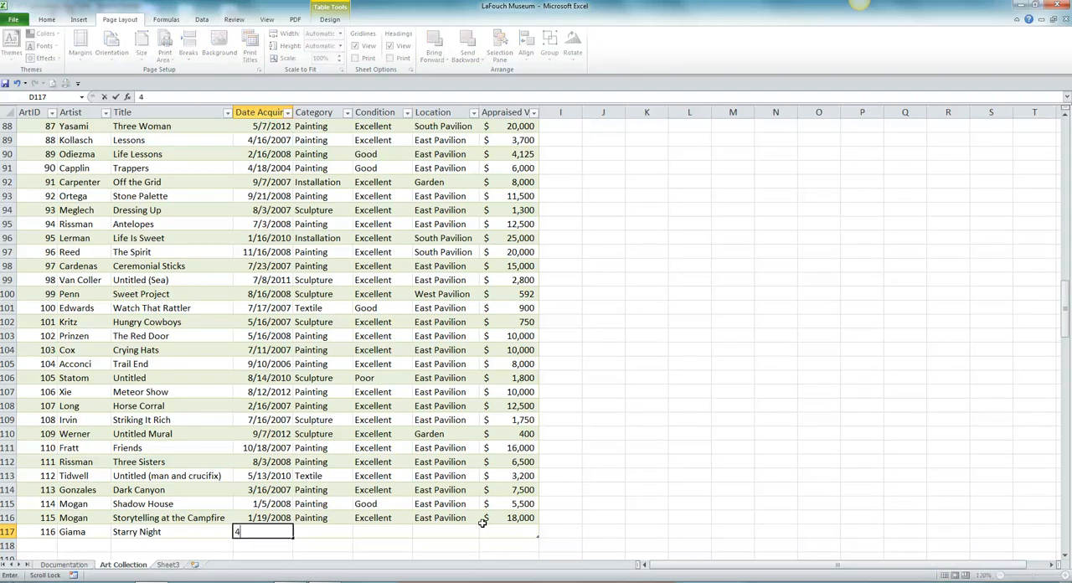
{"action": "type", "text": "/03/2013"}
{"action": "key", "text": "Tab"}
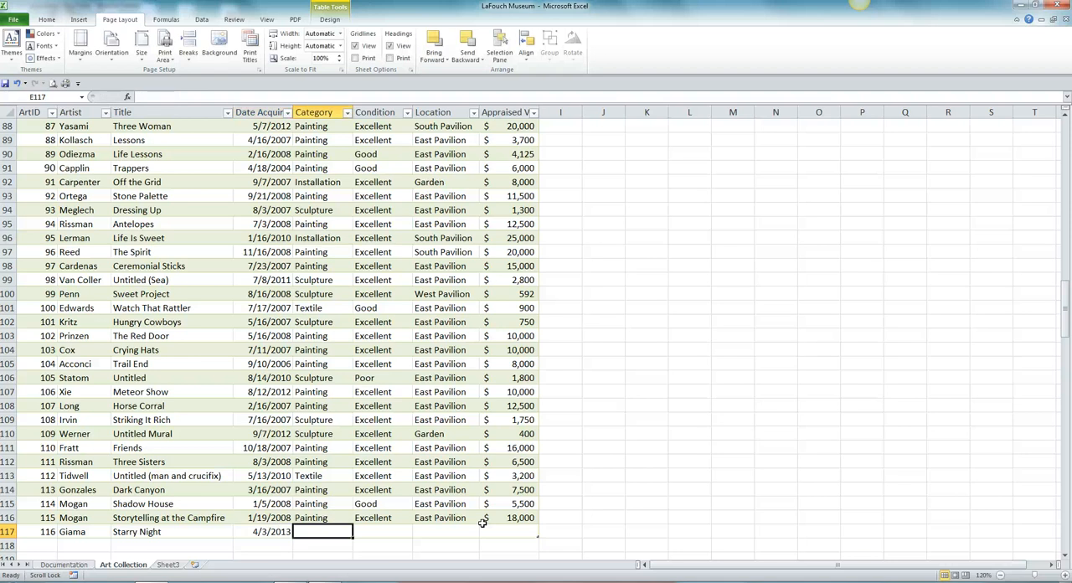
{"action": "type", "text": "Painting"}
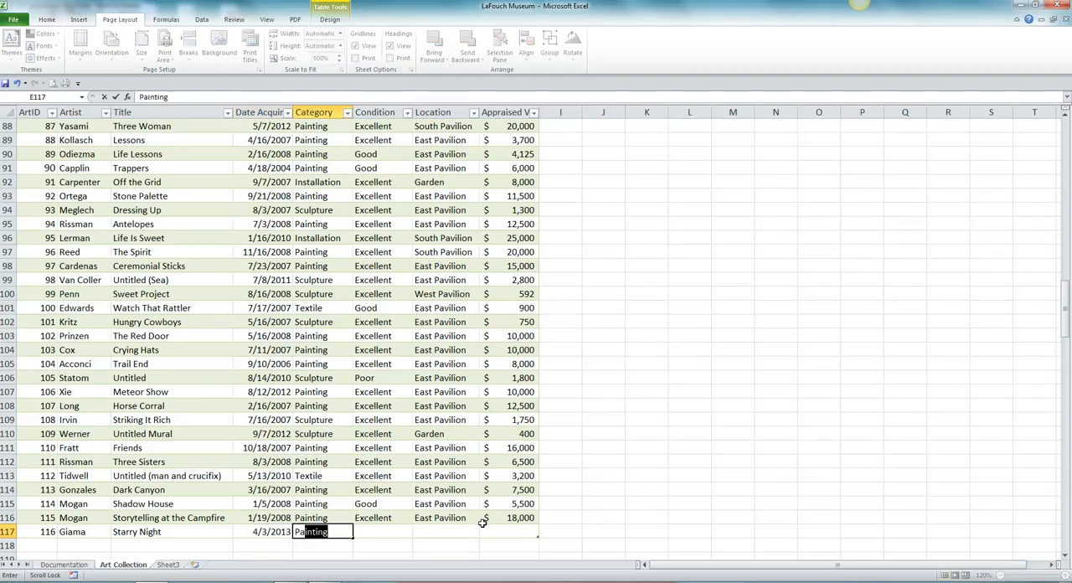
{"action": "key", "text": "Tab"}
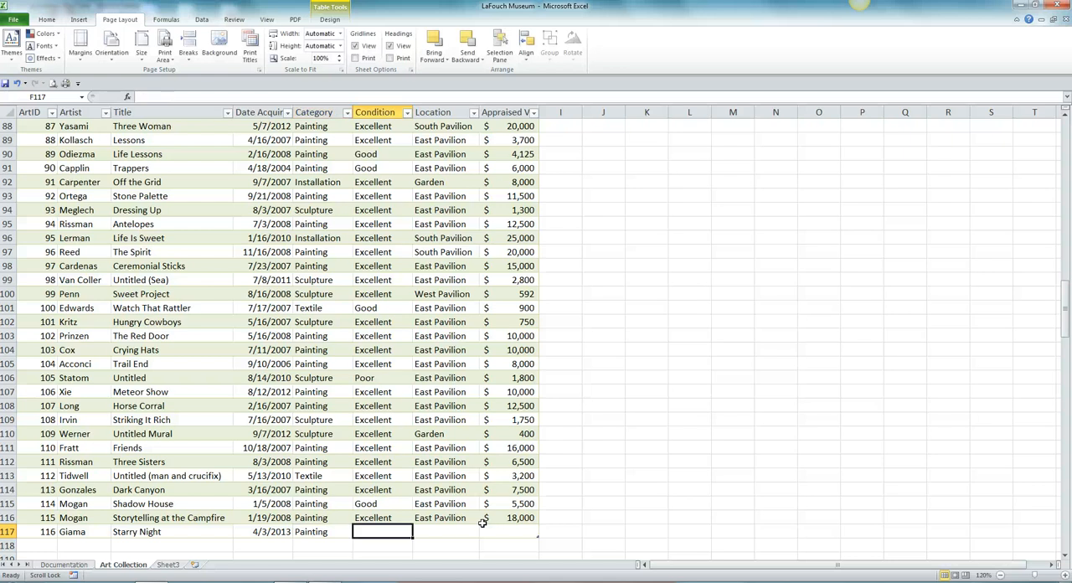
Complete record 116 with condition Excellent, location South Pavilion and appraised value 8500, and add a new table row below
{"action": "type", "text": "Excellent"}
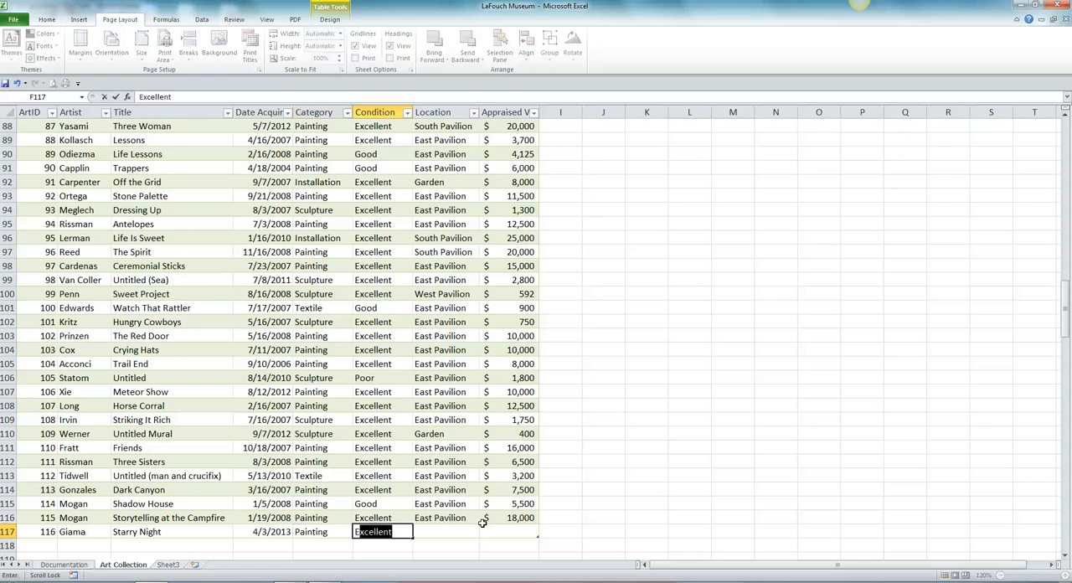
{"action": "key", "text": "Tab"}
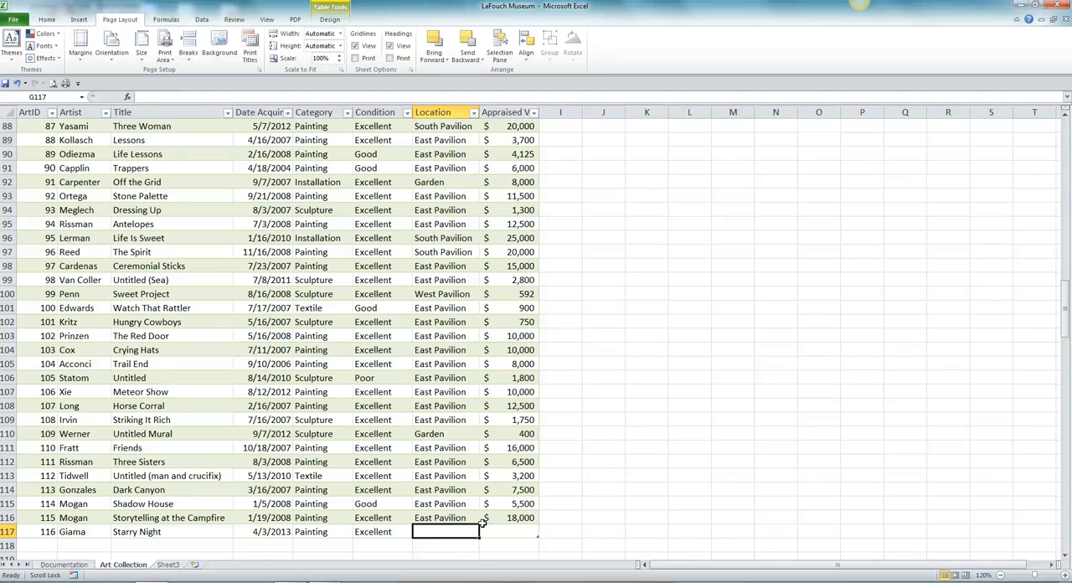
{"action": "type", "text": "South Pavilion"}
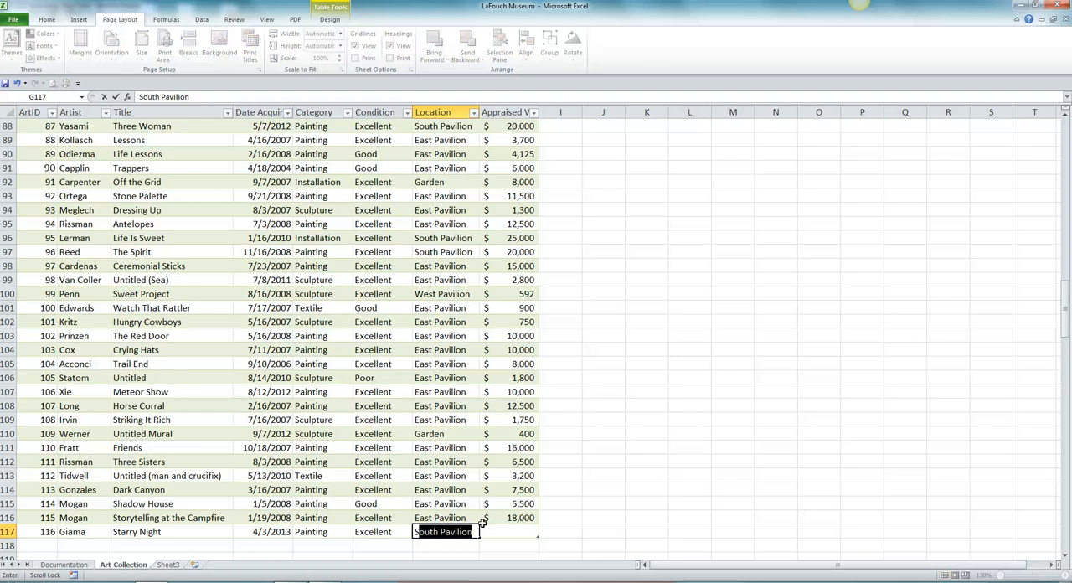
{"action": "key", "text": "Tab"}
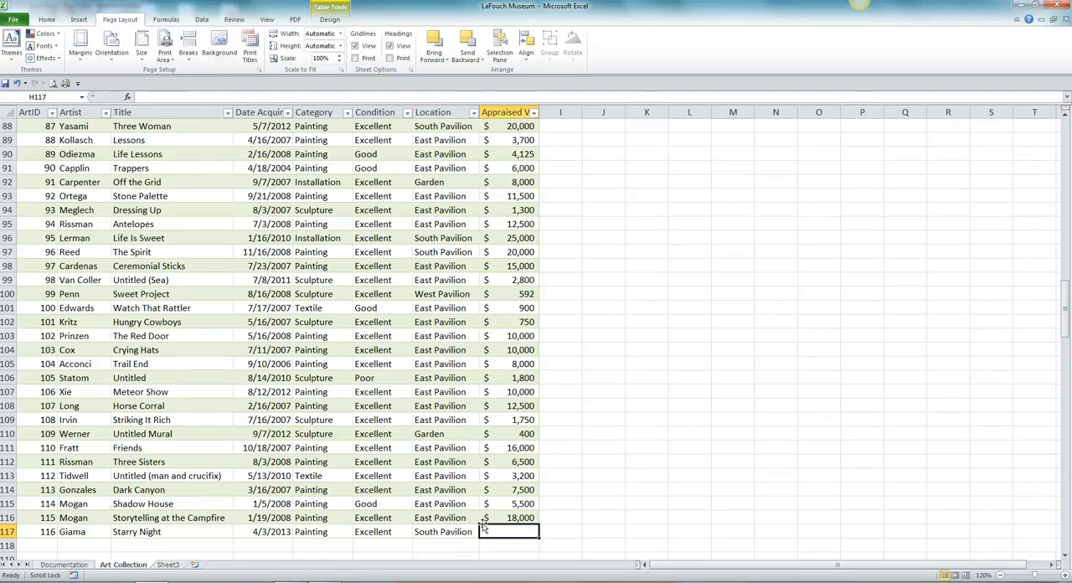
{"action": "type", "text": "8500"}
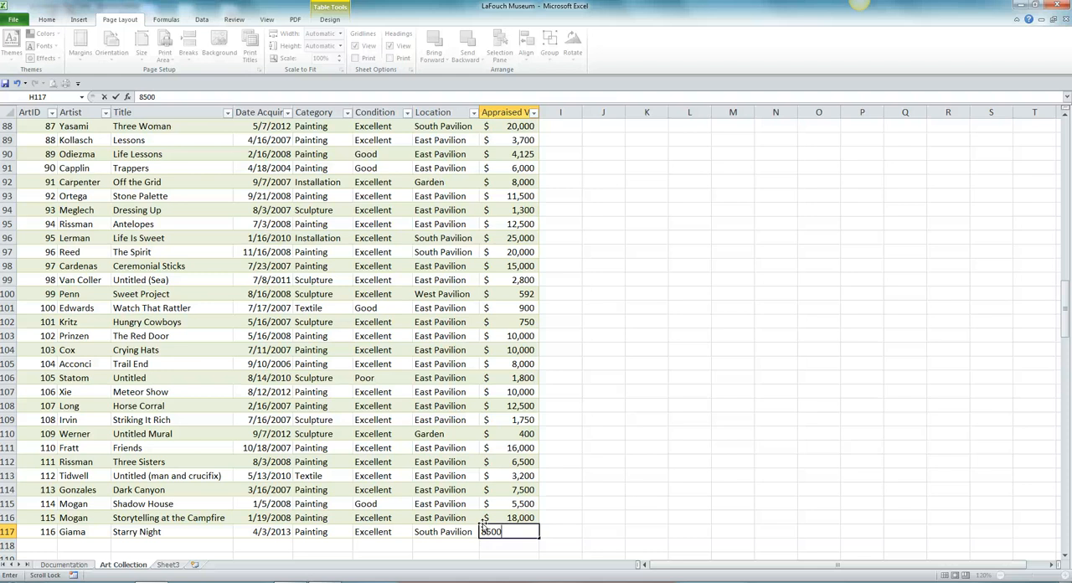
{"action": "key", "text": "Tab"}
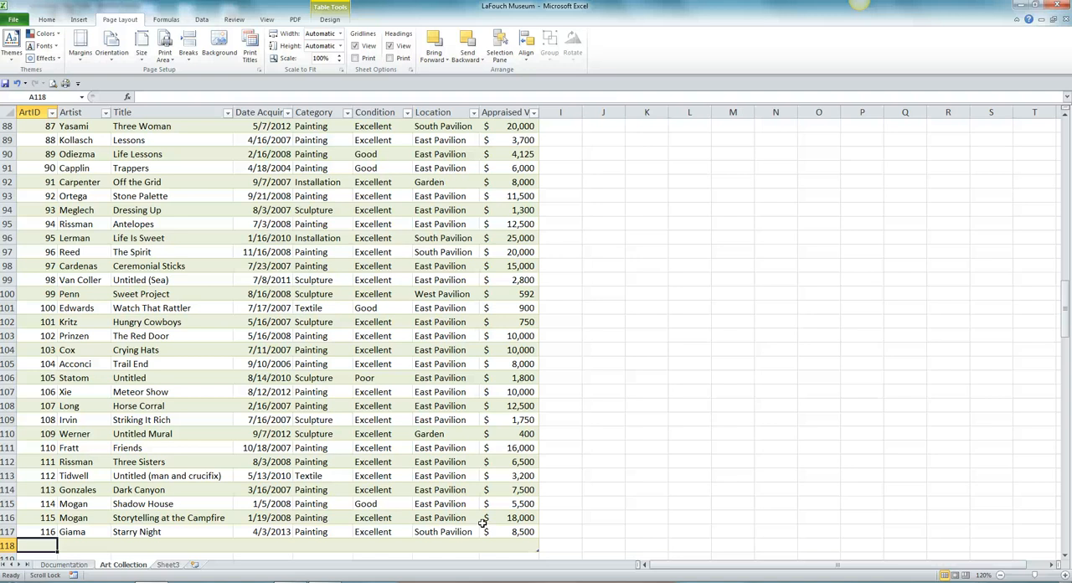
Fill the new row 118 with ArtID 117, the artist's surname and the title Apache
{"action": "type", "text": "117"}
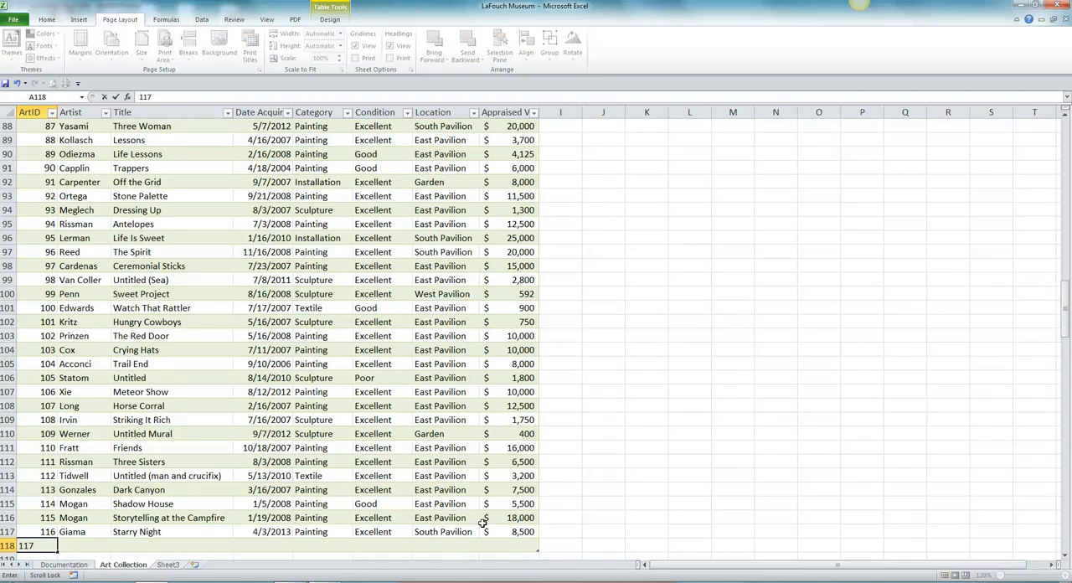
{"action": "key", "text": "Tab"}
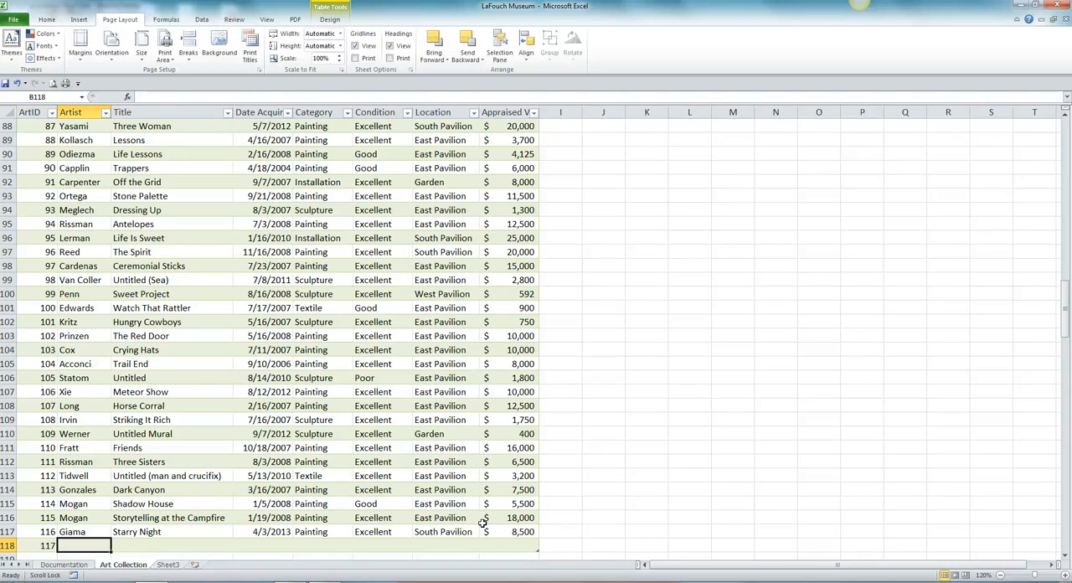
{"action": "type", "text": "Higgins"}
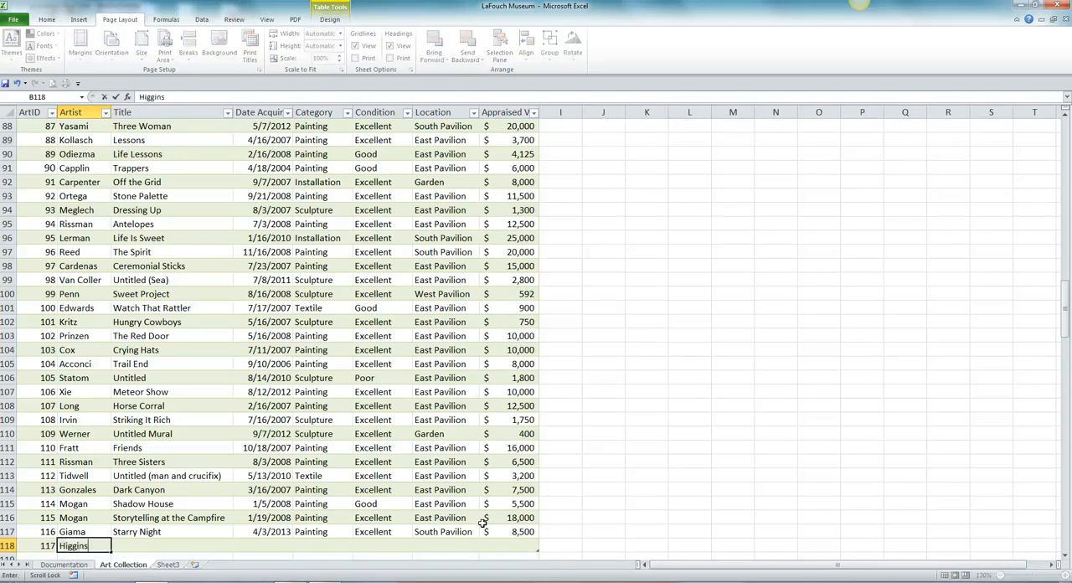
{"action": "key", "text": "Tab"}
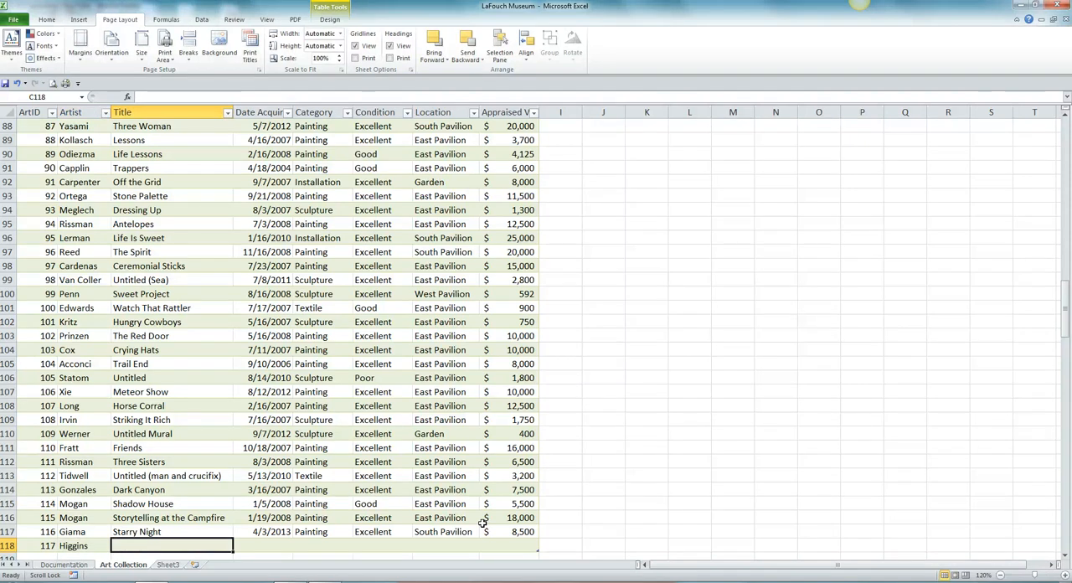
{"action": "type", "text": "Apache"}
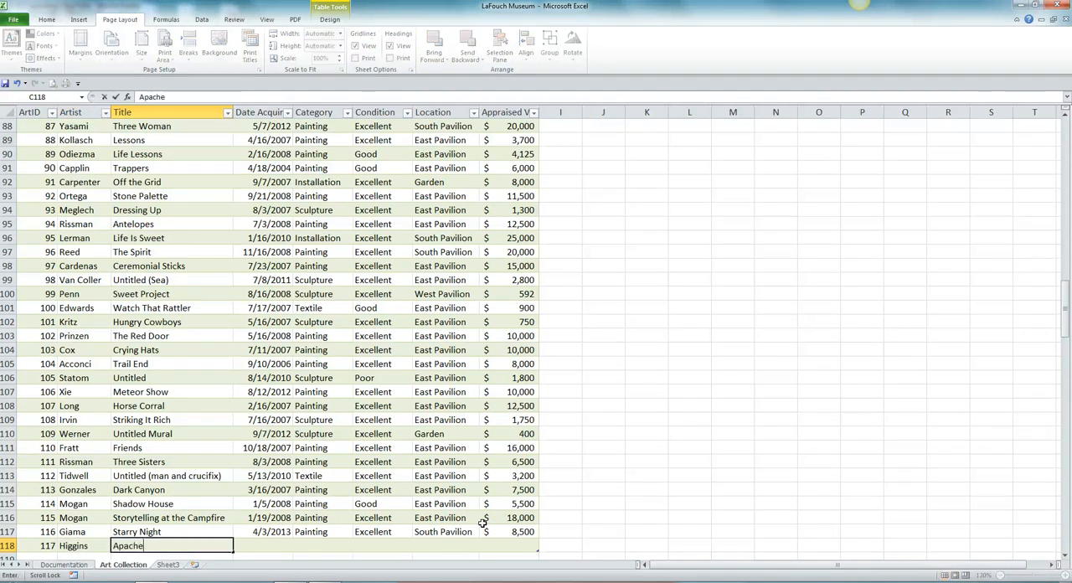
{"action": "key", "text": "Tab"}
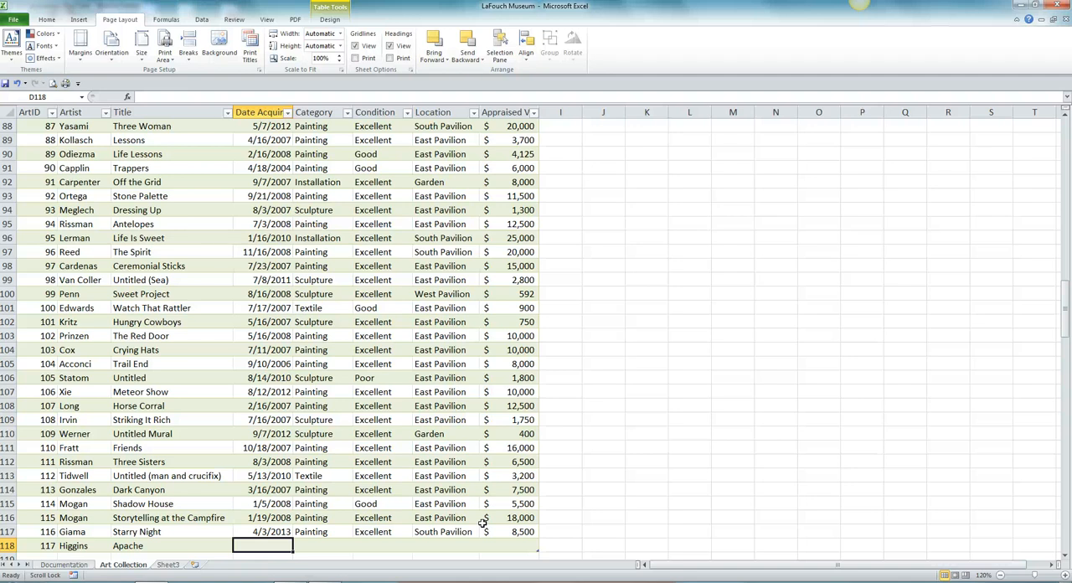
Extend the title of record 117 to Apache Warrior
{"action": "left_click", "coordinate": [156, 545]}
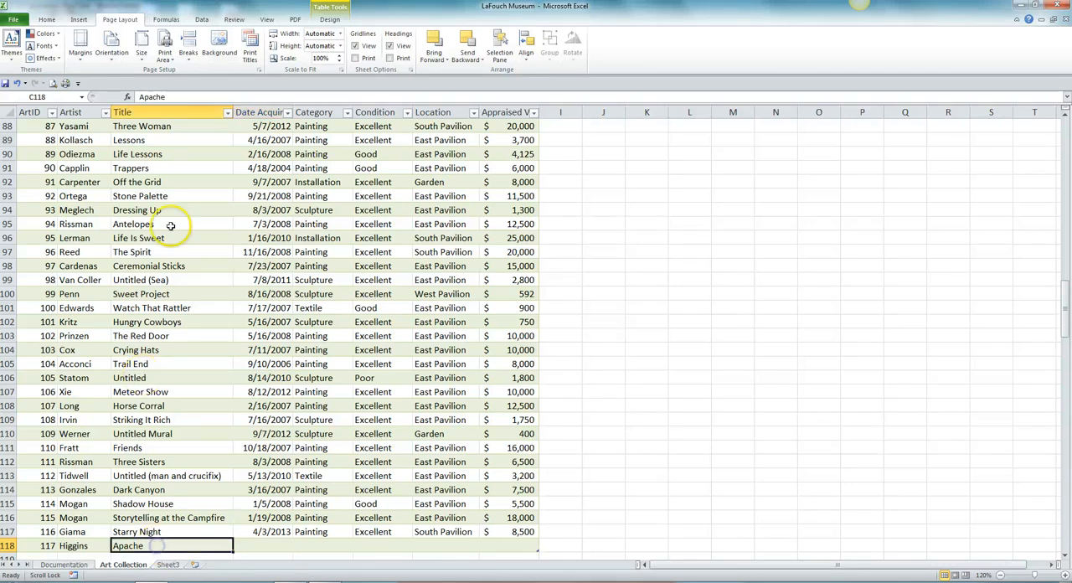
{"action": "left_click", "coordinate": [174, 98]}
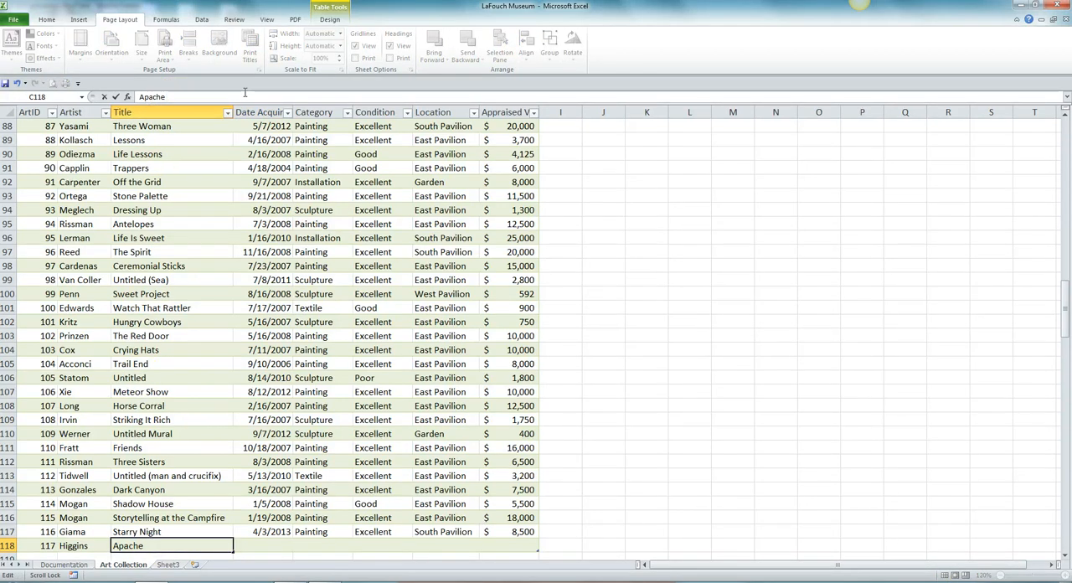
{"action": "type", "text": "Warrior"}
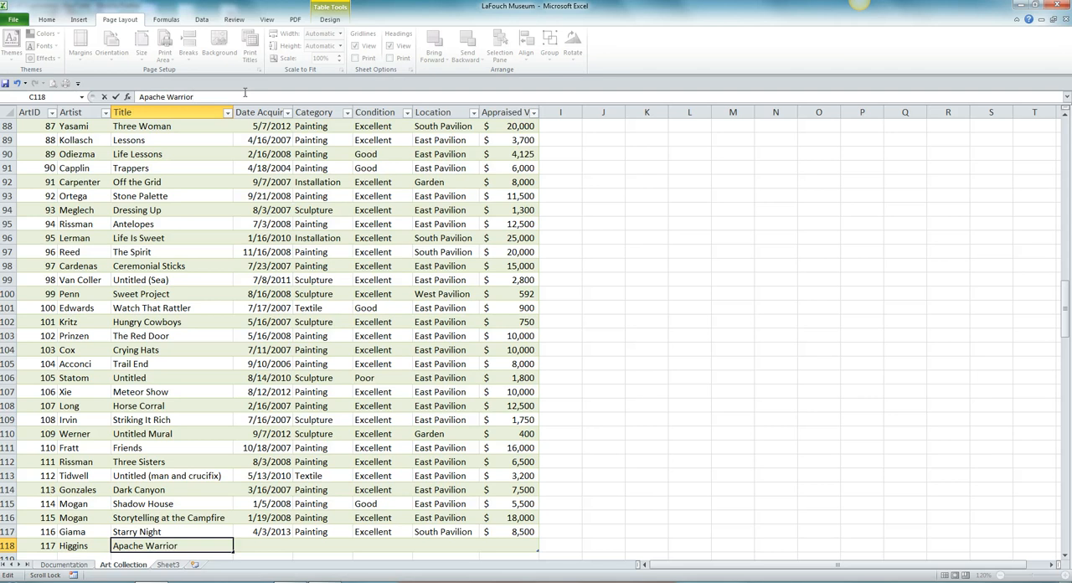
{"action": "key", "text": "Tab"}
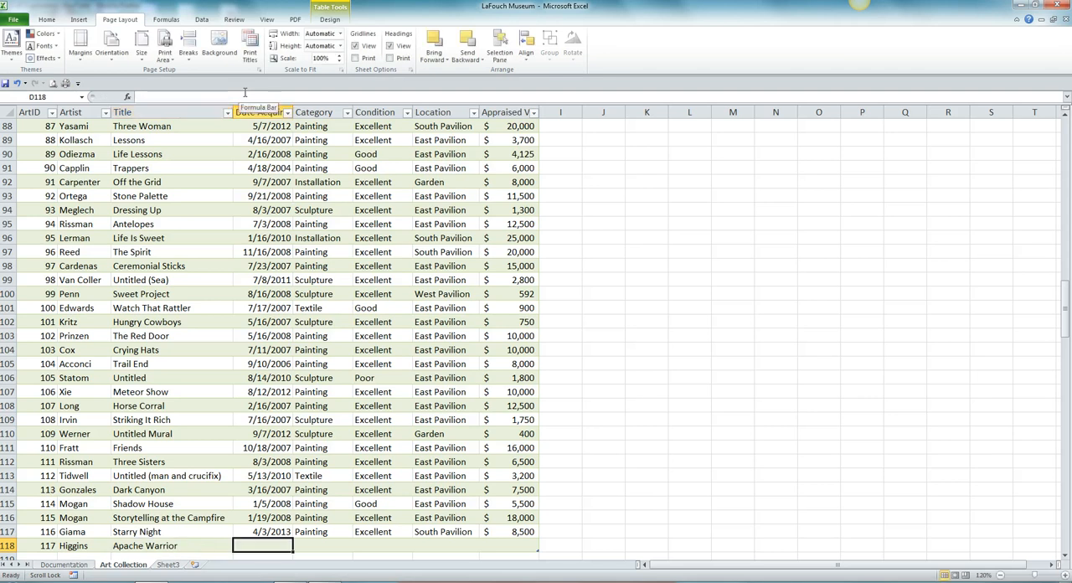
Set record 117's date acquired to 4/5/2013 and its category to Sculpture
{"action": "type", "text": "4"}
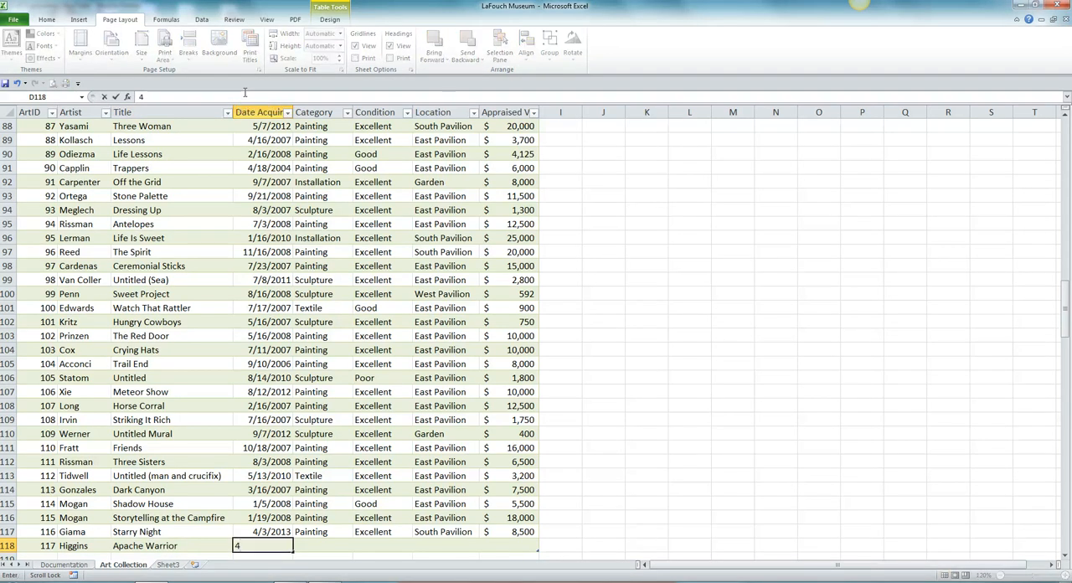
{"action": "type", "text": "/5/2013"}
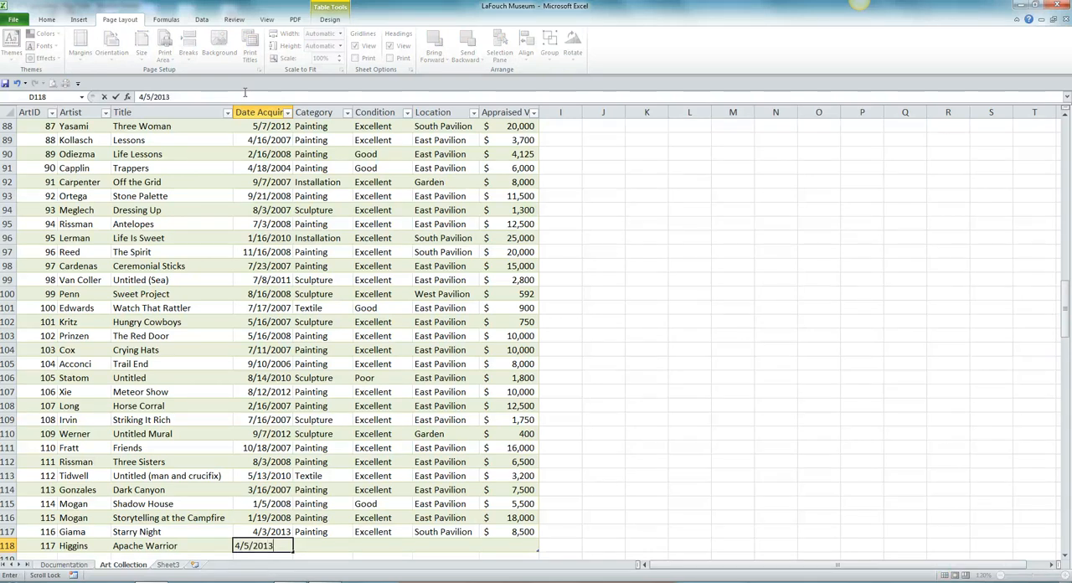
{"action": "key", "text": "Tab"}
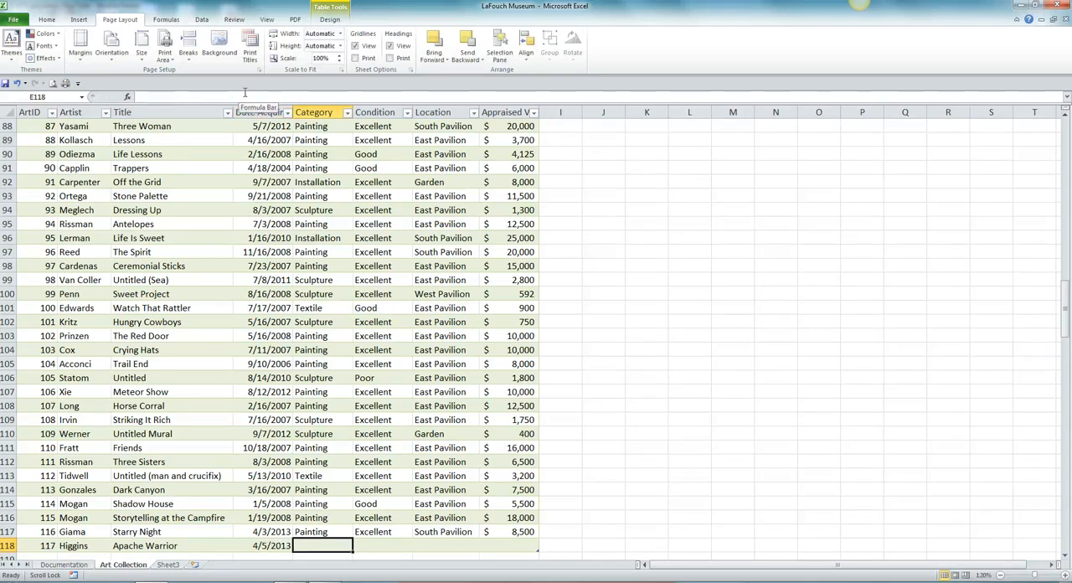
{"action": "type", "text": "Sculpture"}
{"action": "key", "text": "Tab"}
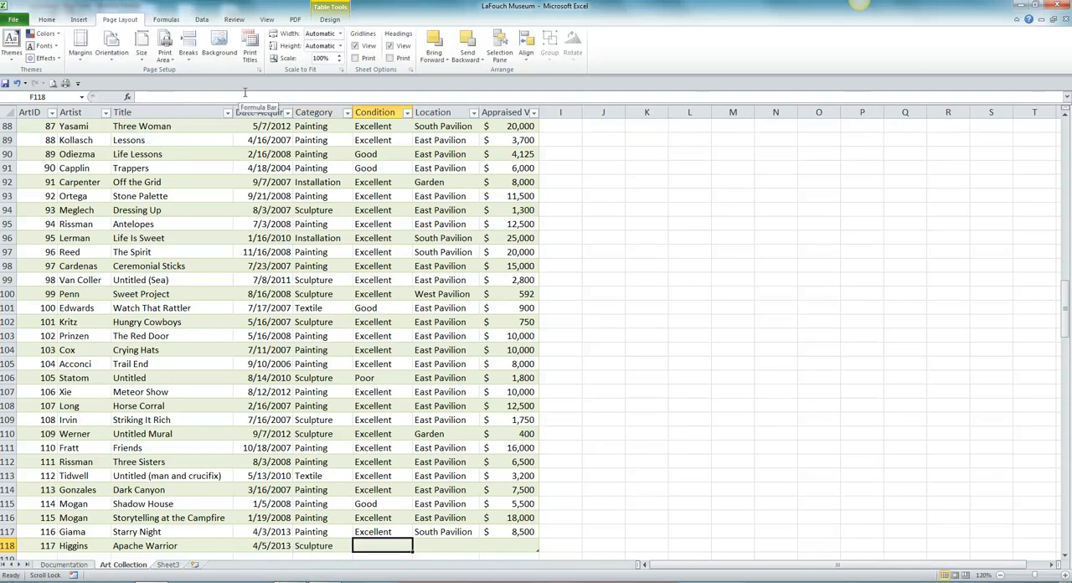
Complete record 117 with condition Excellent, location Garden and appraised value 23000
{"action": "type", "text": "Excellent"}
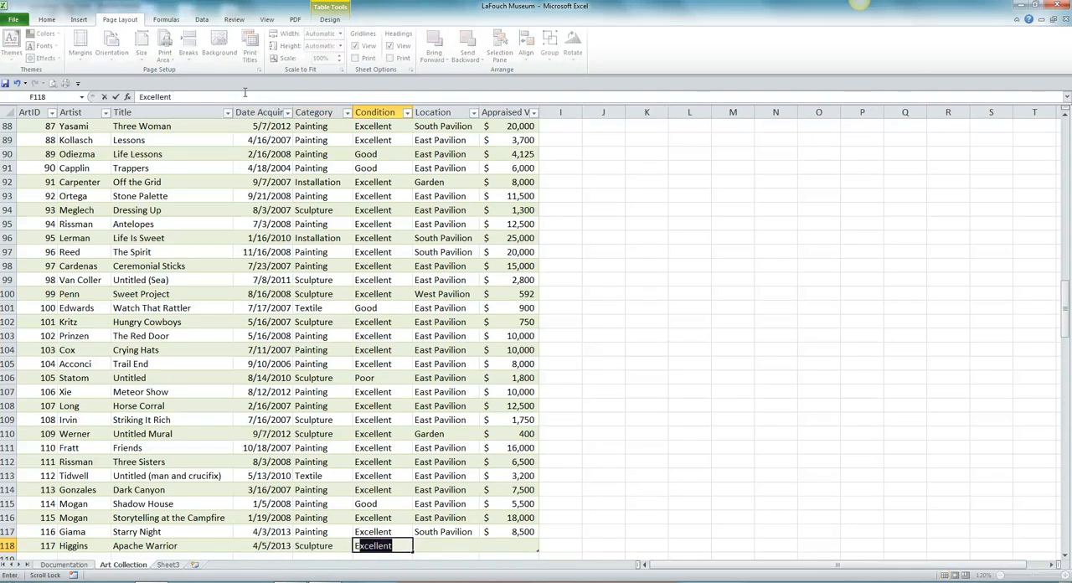
{"action": "key", "text": "Tab"}
{"action": "type", "text": "G"}
{"action": "key", "text": "Tab"}
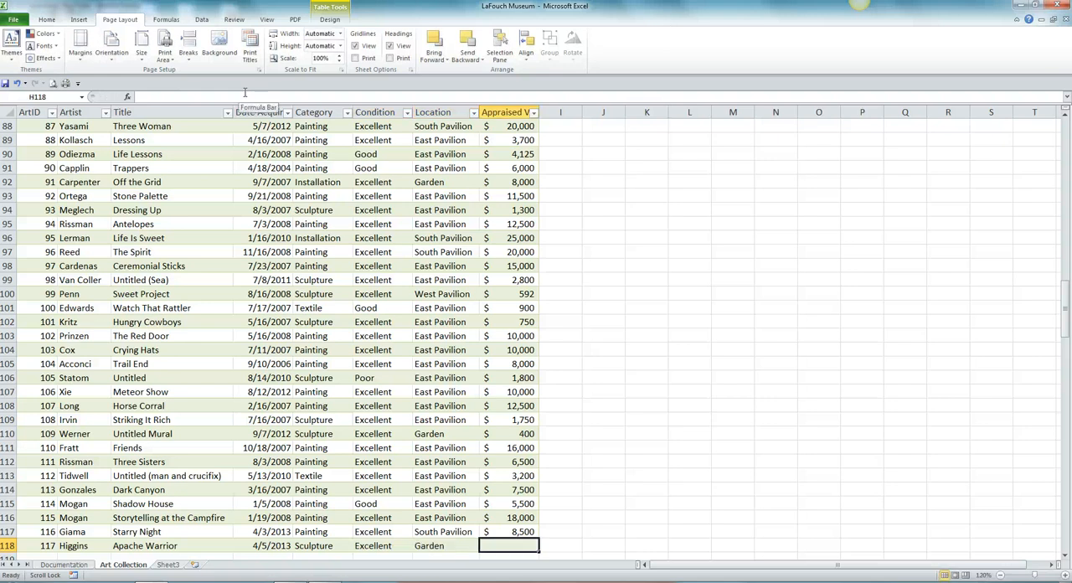
{"action": "type", "text": "2"}
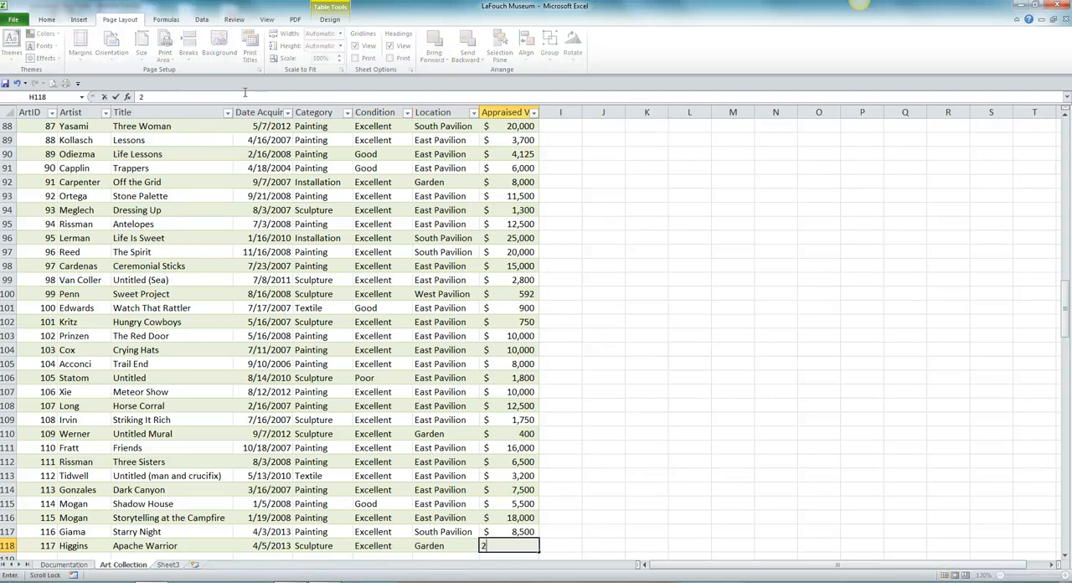
{"action": "type", "text": "3000"}
{"action": "key", "text": "Return"}
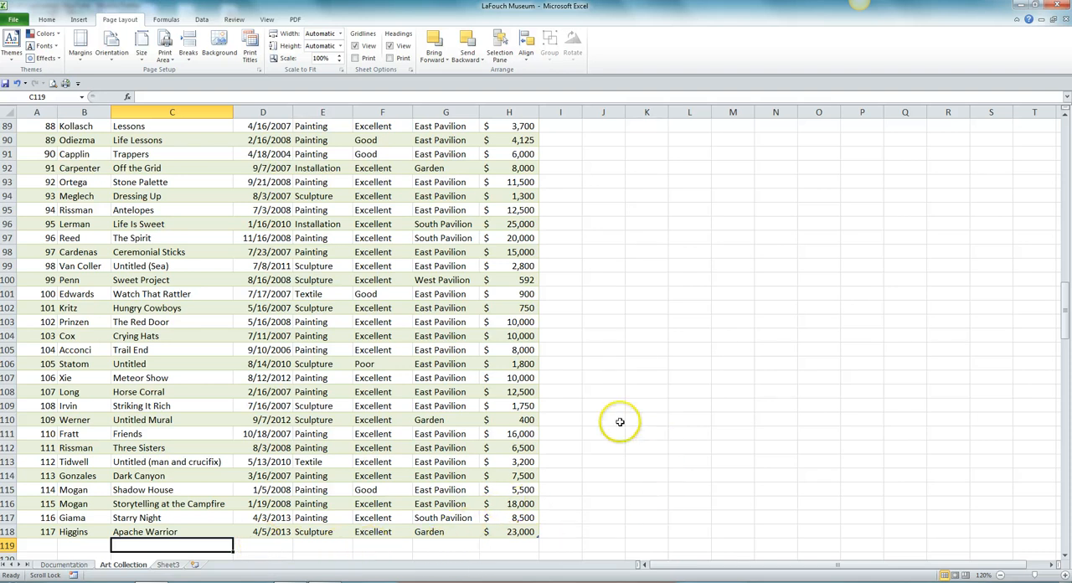
Save the workbook and select the first record's title, Red Rock Mountain, at the start of the table
{"action": "left_click", "coordinate": [5, 85]}
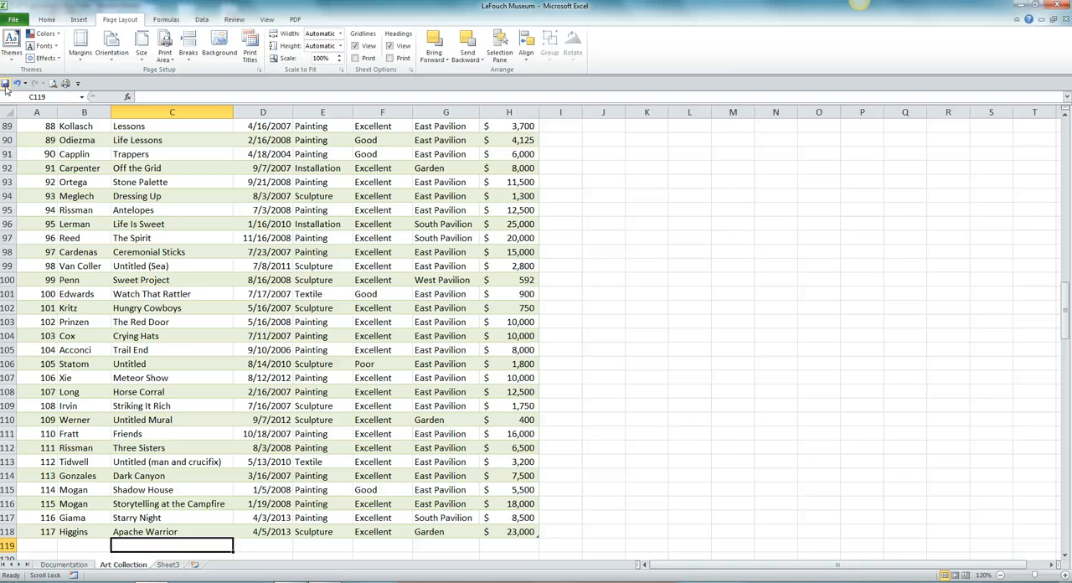
{"action": "key", "text": "ctrl+Home"}
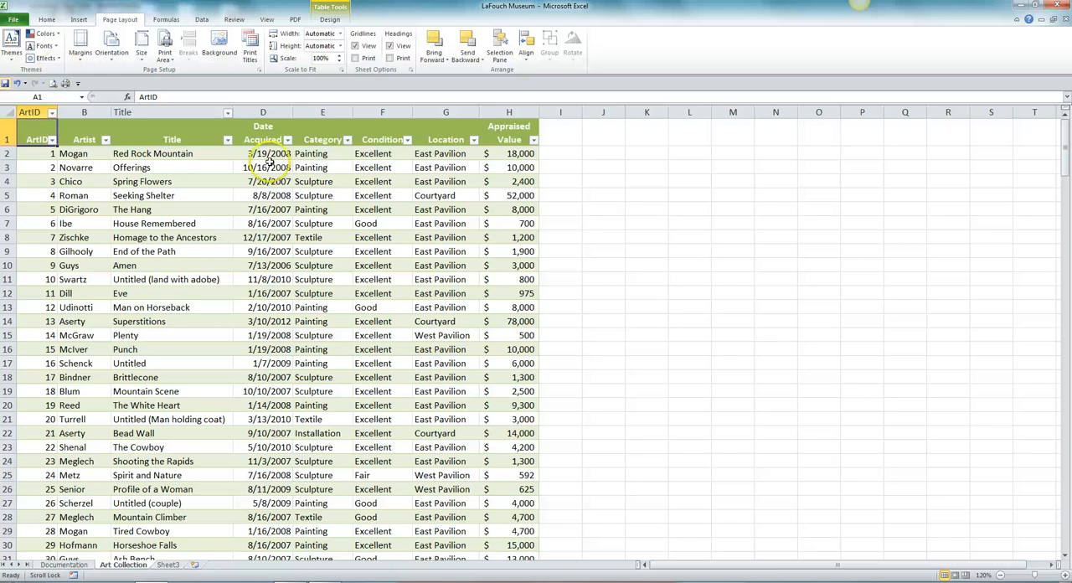
{"action": "left_click", "coordinate": [150, 154]}
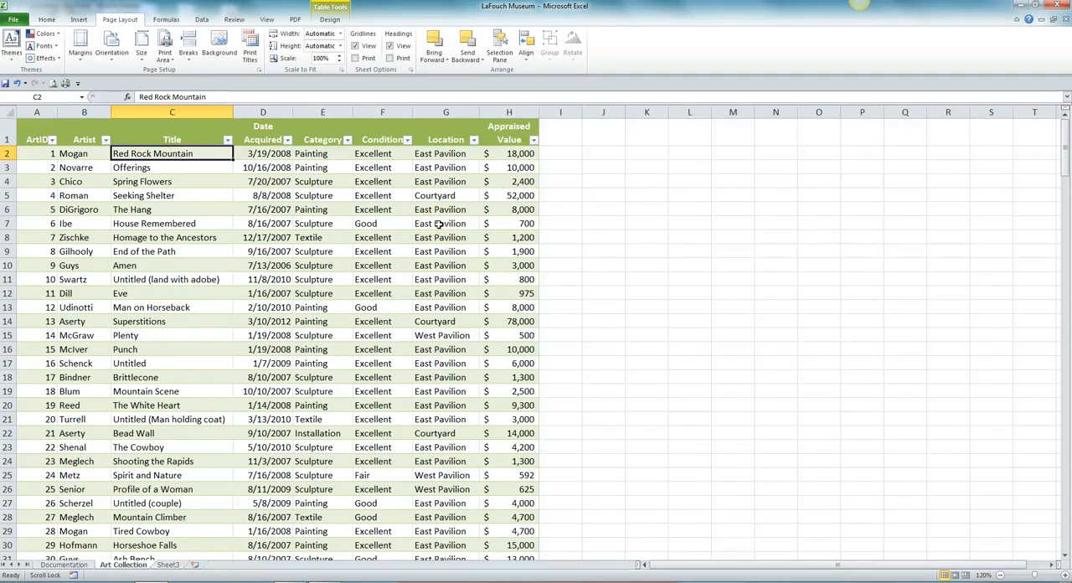
Use Find to locate the artwork titled Moonlight, and close the search dialog
{"action": "left_click", "coordinate": [46, 19]}
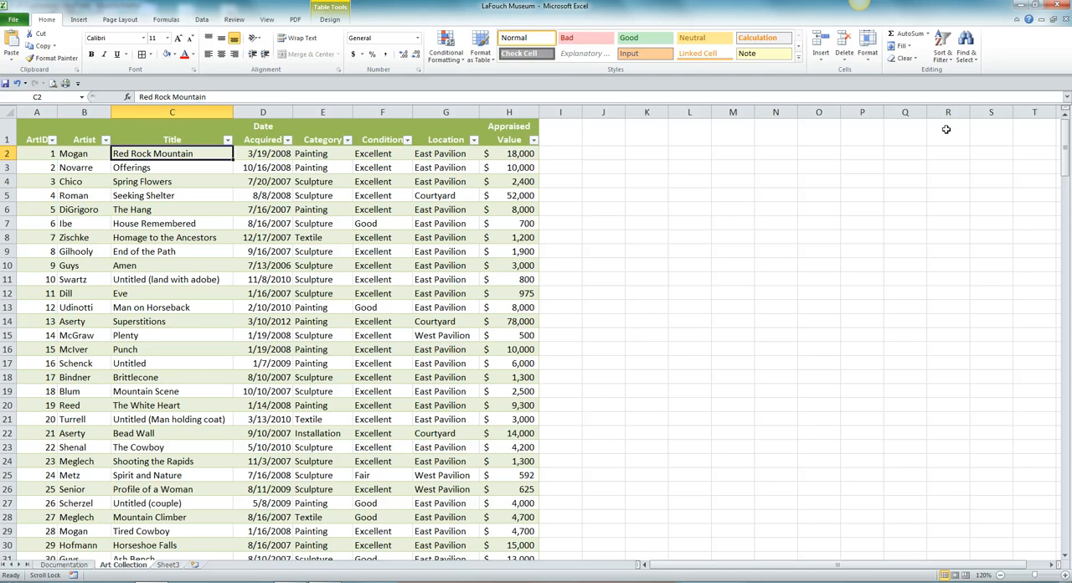
{"action": "left_click", "coordinate": [965, 48]}
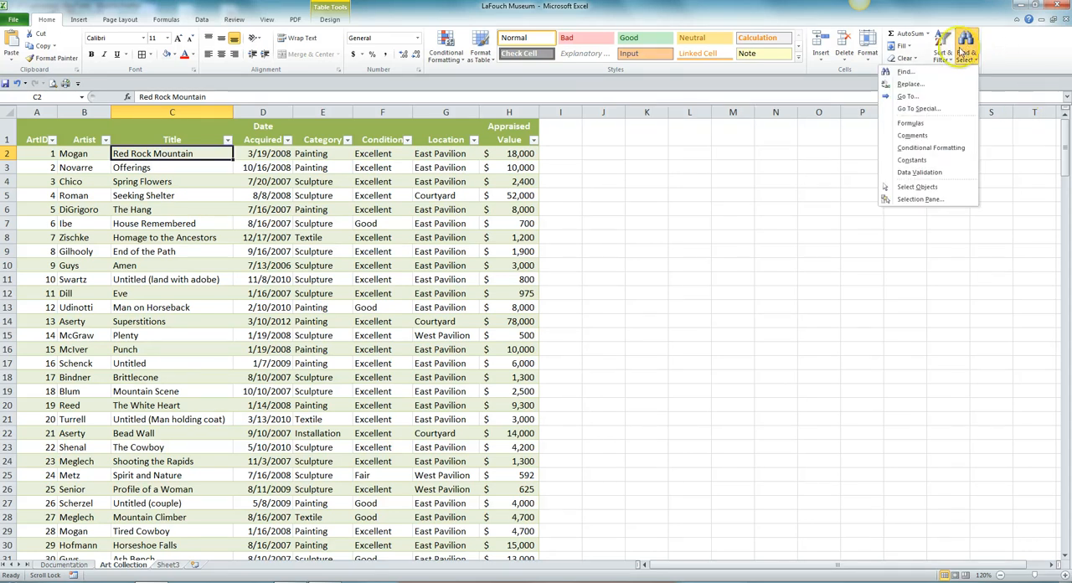
{"action": "left_click", "coordinate": [907, 72]}
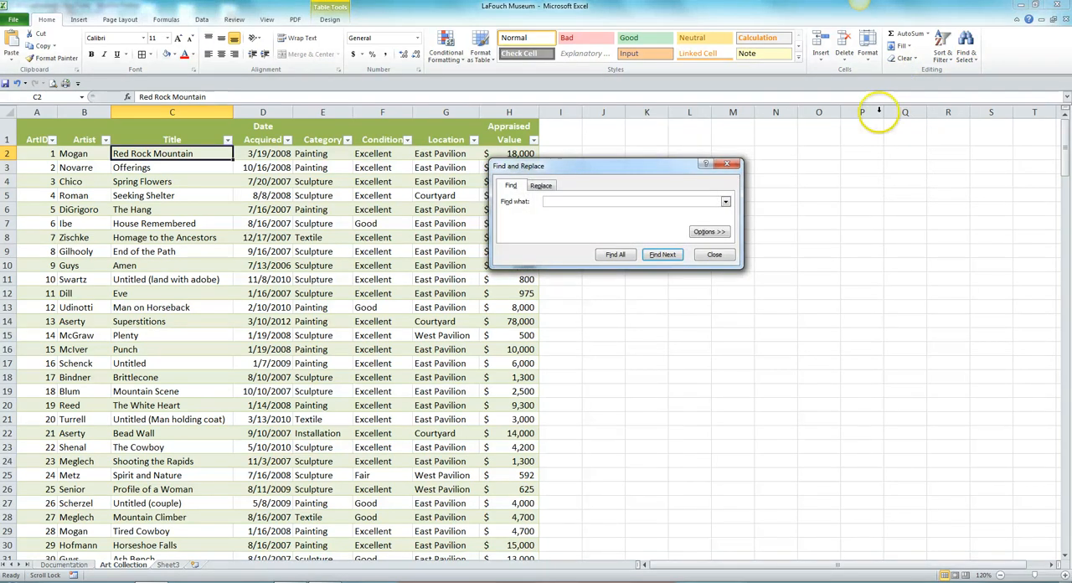
{"action": "left_click", "coordinate": [548, 202]}
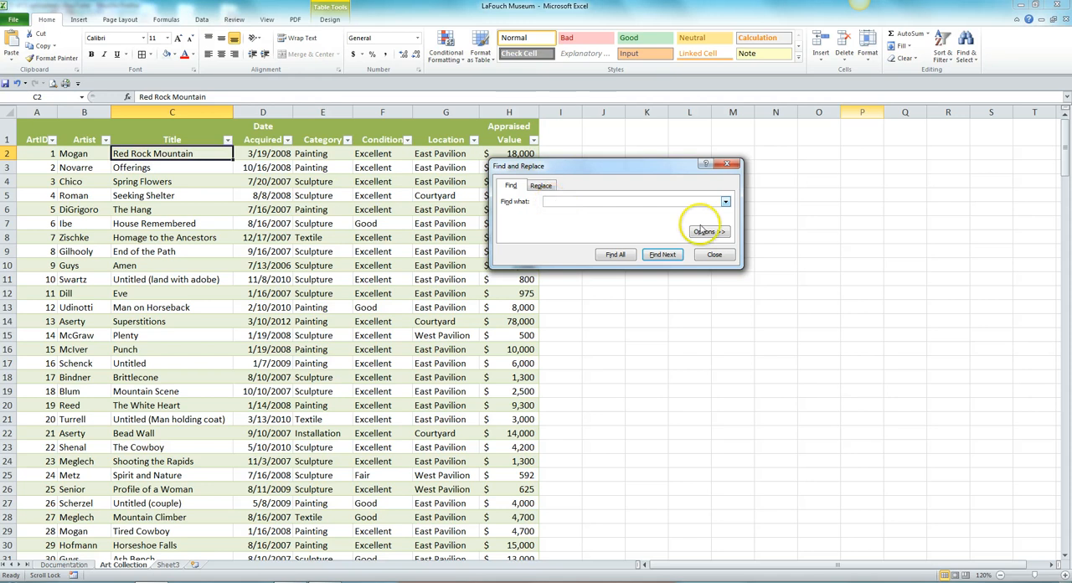
{"action": "left_click", "coordinate": [725, 202]}
{"action": "left_click", "coordinate": [562, 201]}
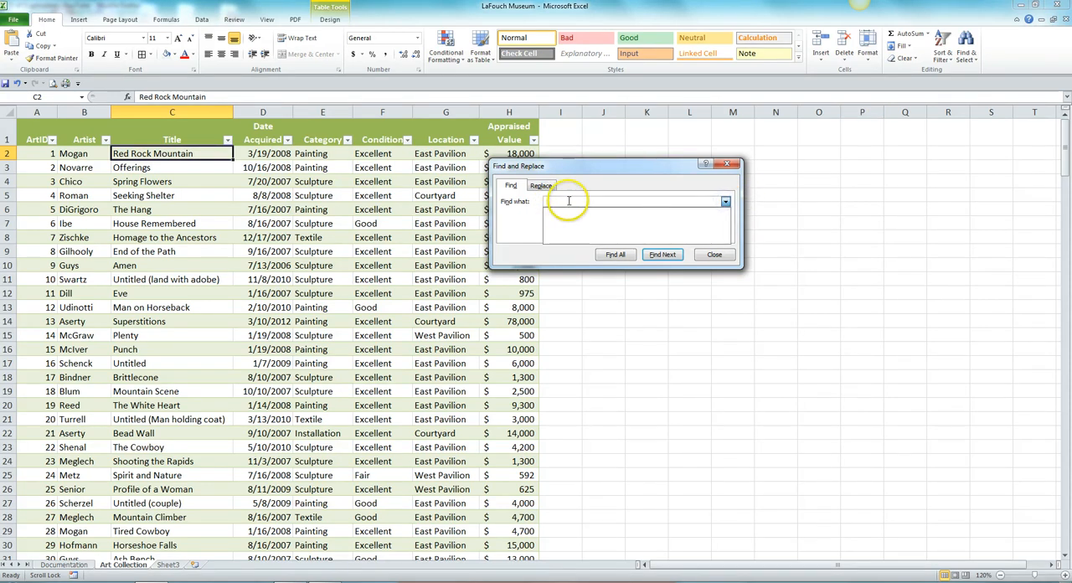
{"action": "left_click", "coordinate": [560, 201]}
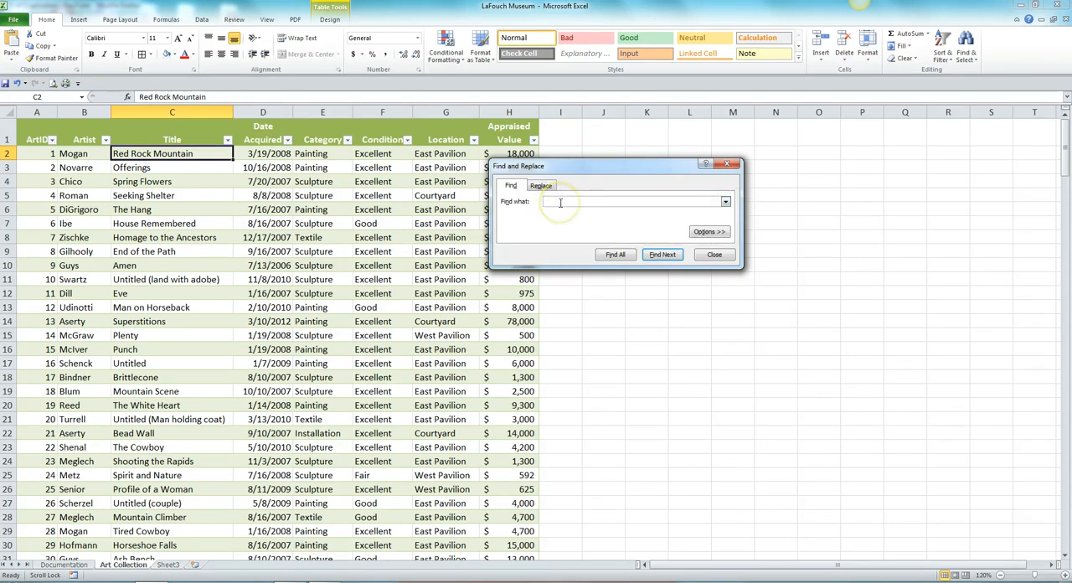
{"action": "type", "text": "Moon"}
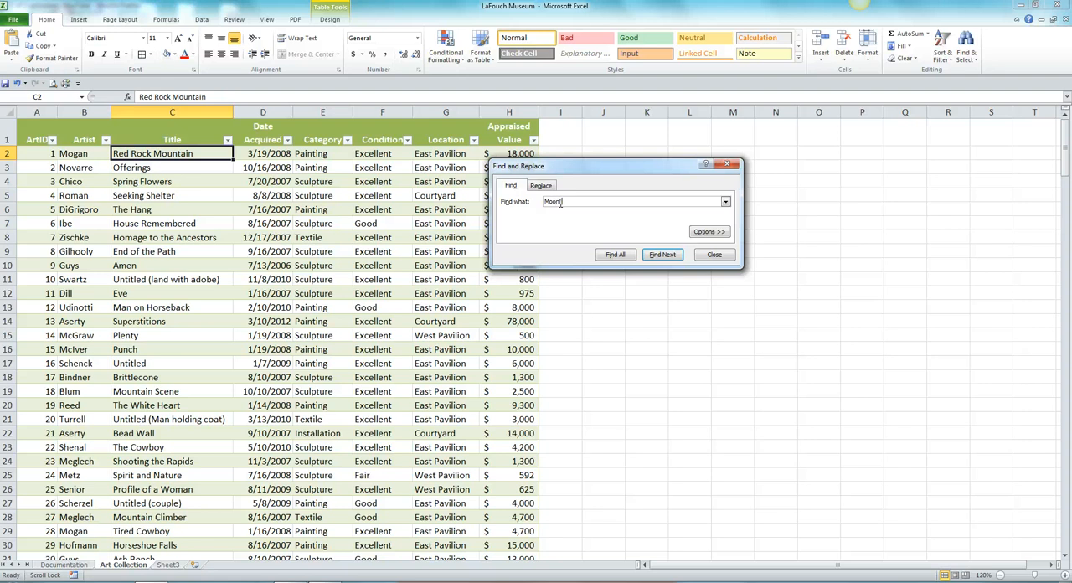
{"action": "type", "text": "light"}
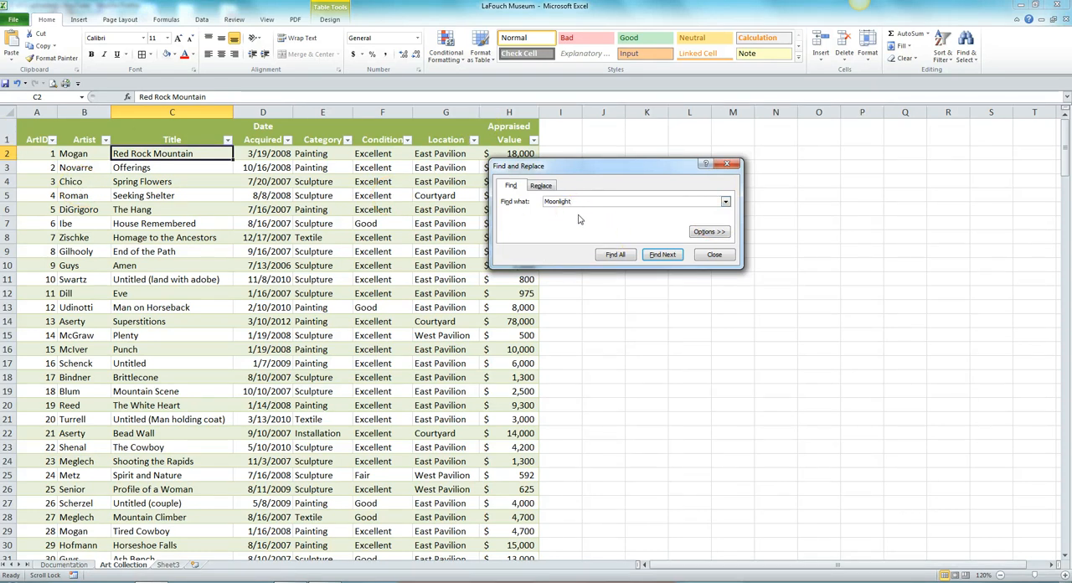
{"action": "left_click", "coordinate": [675, 256]}
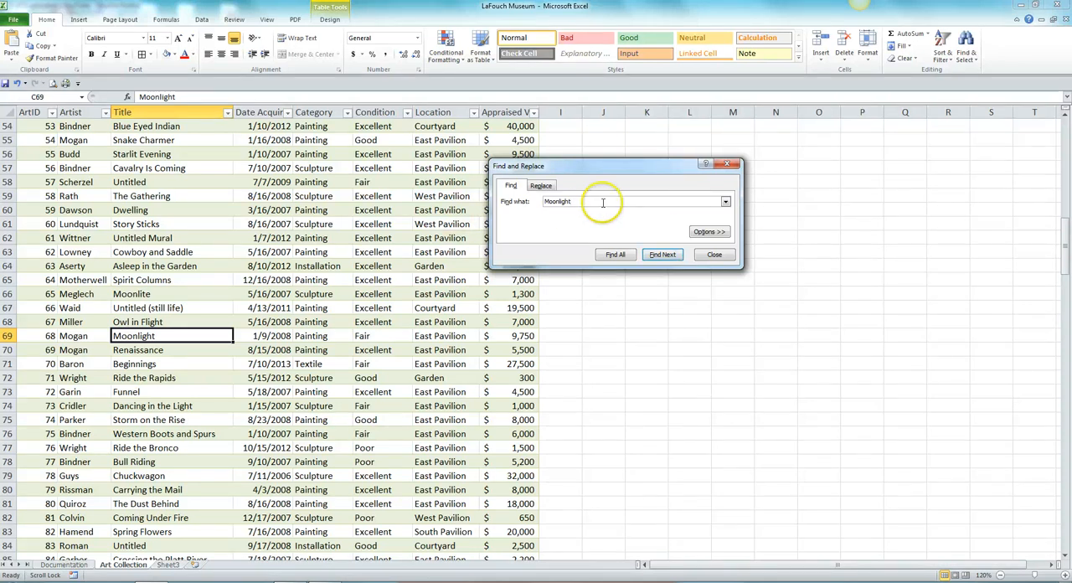
{"action": "left_click", "coordinate": [715, 256]}
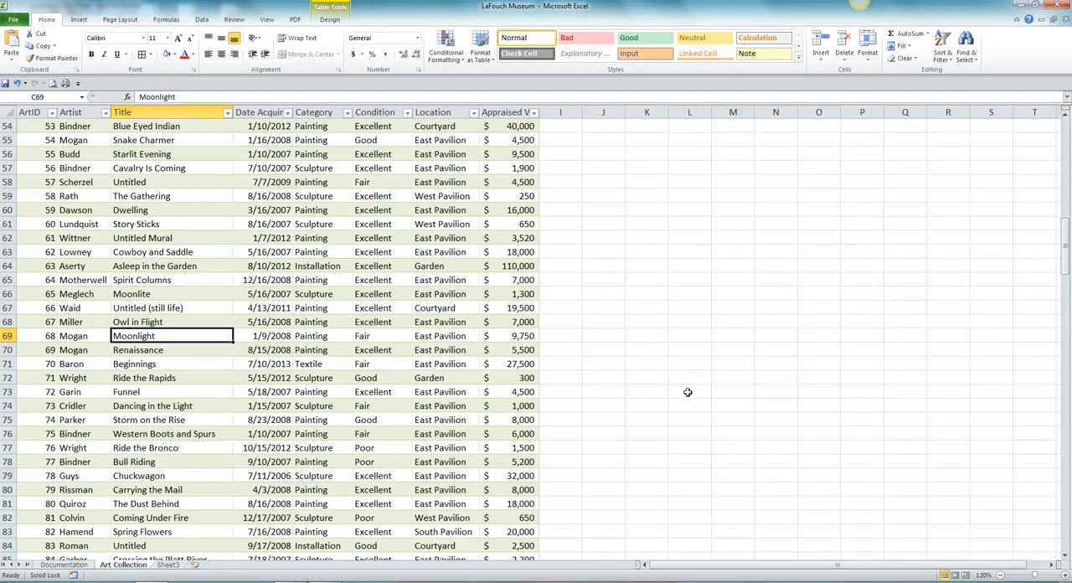
Change the condition of the Moonlight record to Poor
{"action": "key", "text": "Right"}
{"action": "key", "text": "Right"}
{"action": "key", "text": "Right"}
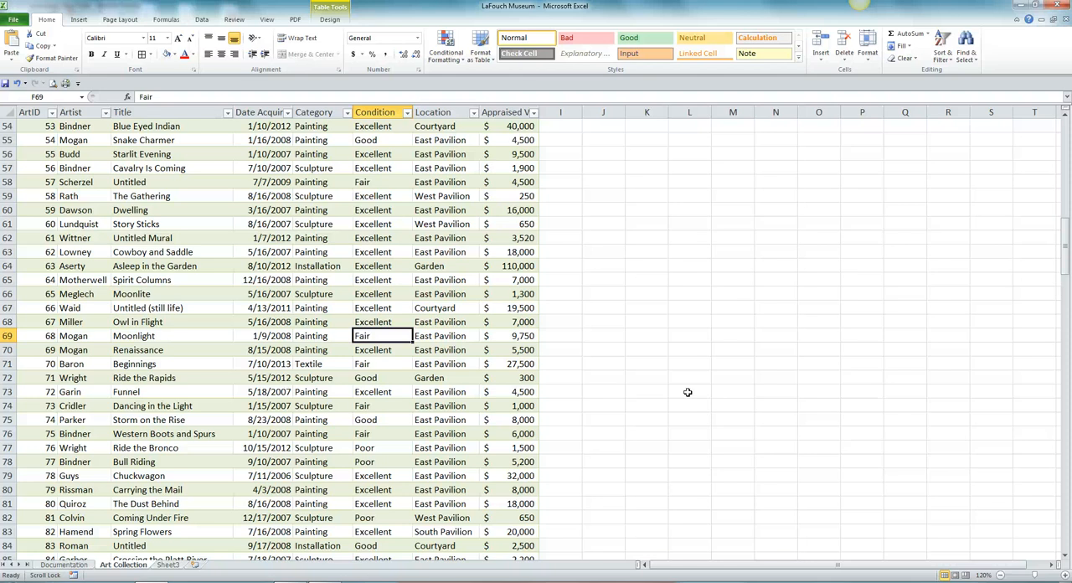
{"action": "type", "text": "Poor"}
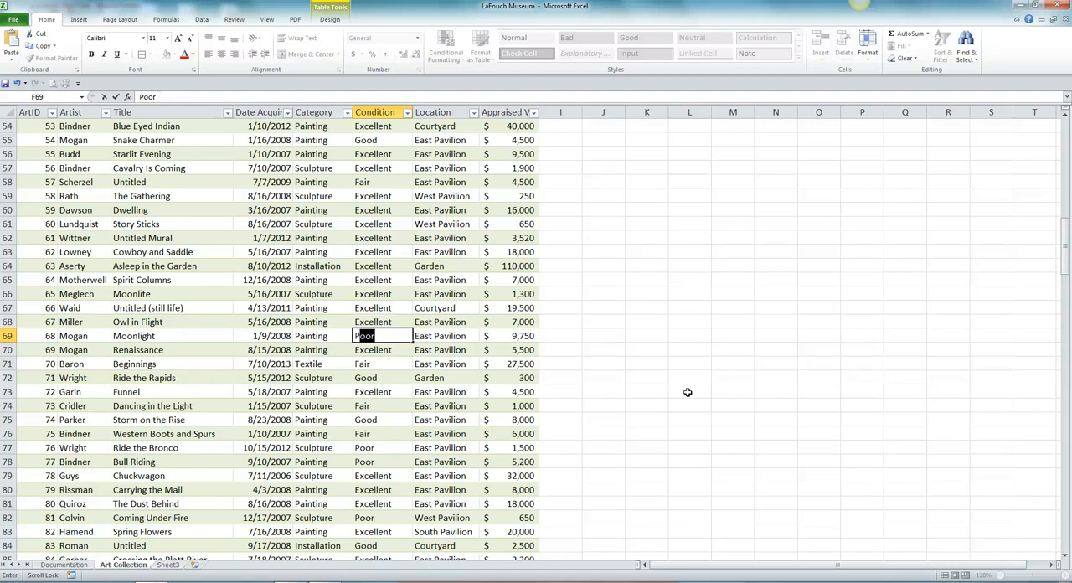
{"action": "key", "text": "Tab"}
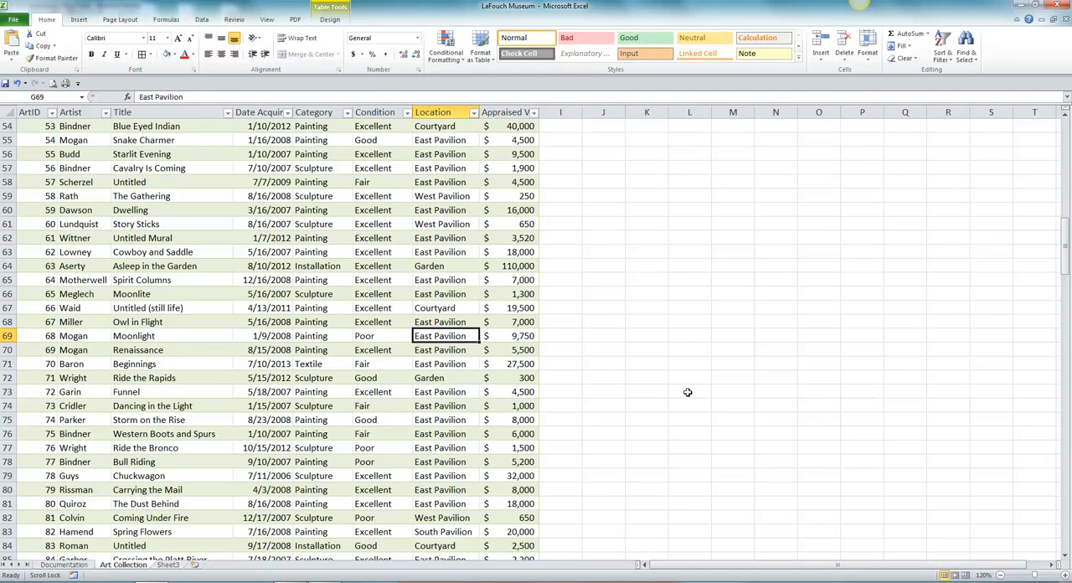
Search for 90 from the start of the sheet until the record with ArtID 90 is selected, and close the search dialog
{"action": "key", "text": "ctrl+Home"}
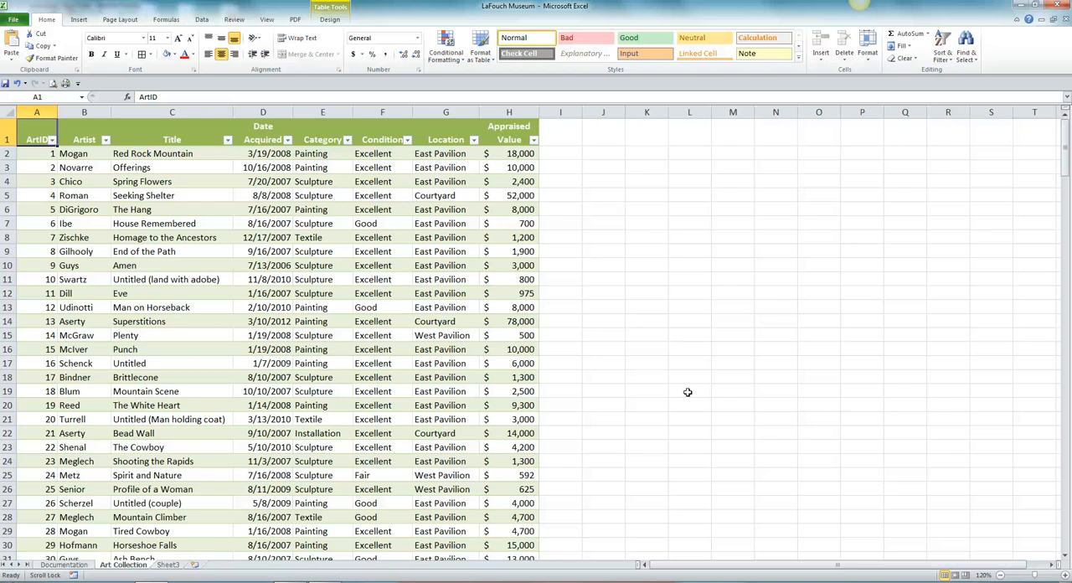
{"action": "key", "text": "ctrl+f"}
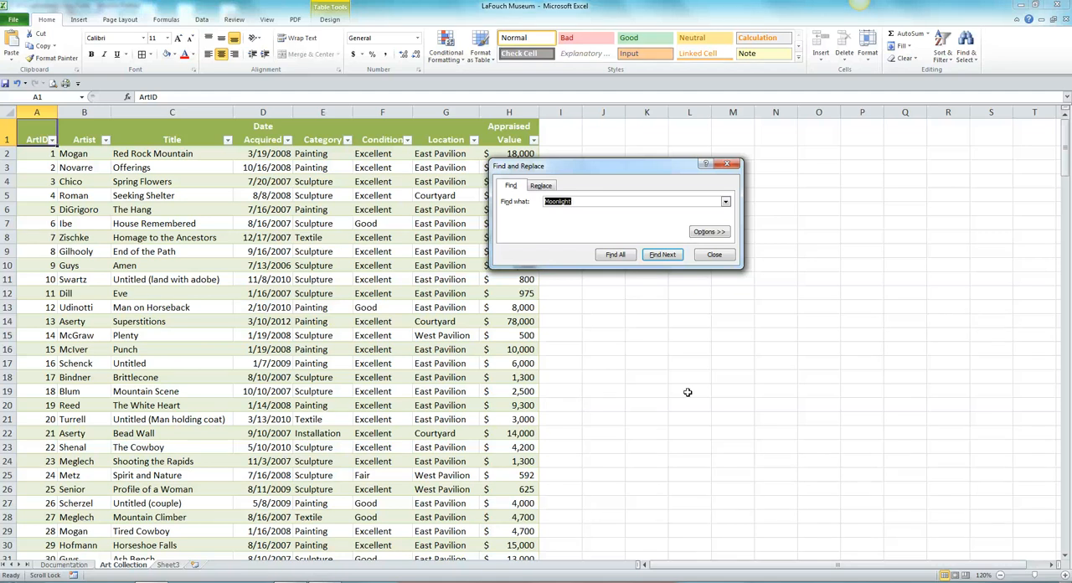
{"action": "type", "text": "90"}
{"action": "left_click", "coordinate": [662, 253]}
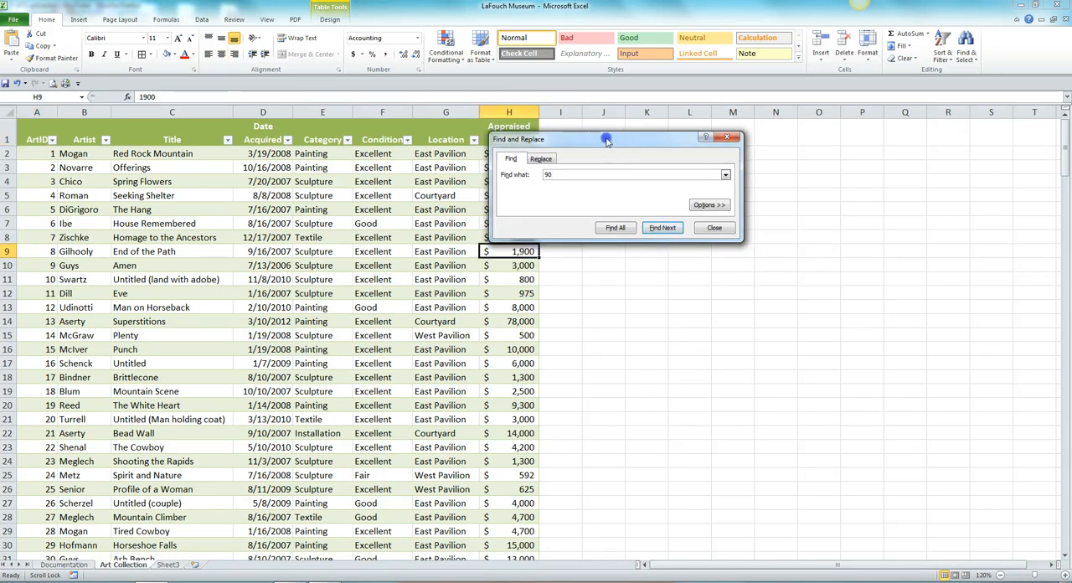
{"action": "left_click_drag", "start_coordinate": [610, 139], "coordinate": [707, 140]}
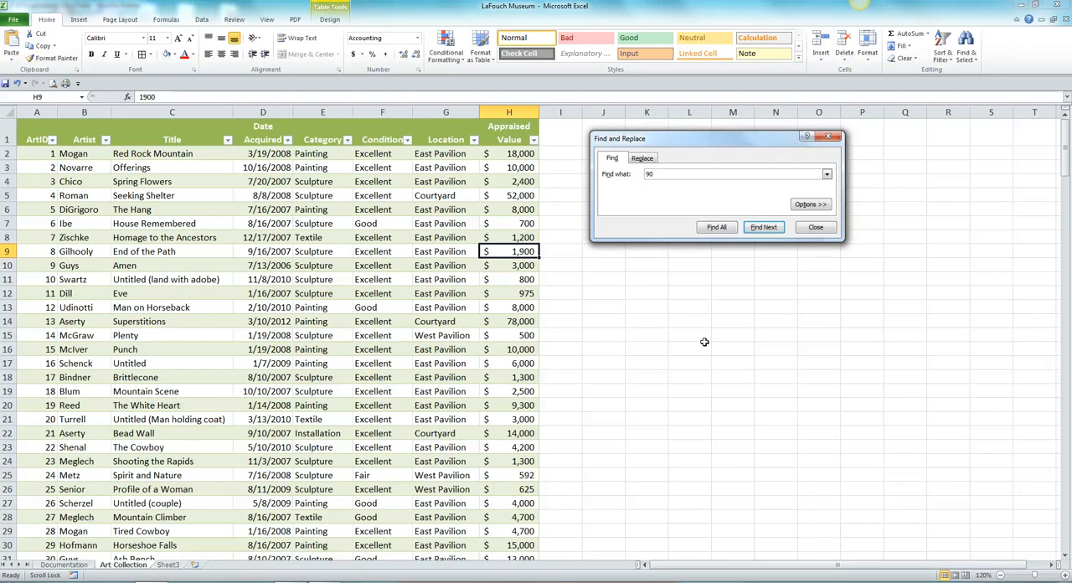
{"action": "left_click", "coordinate": [766, 229]}
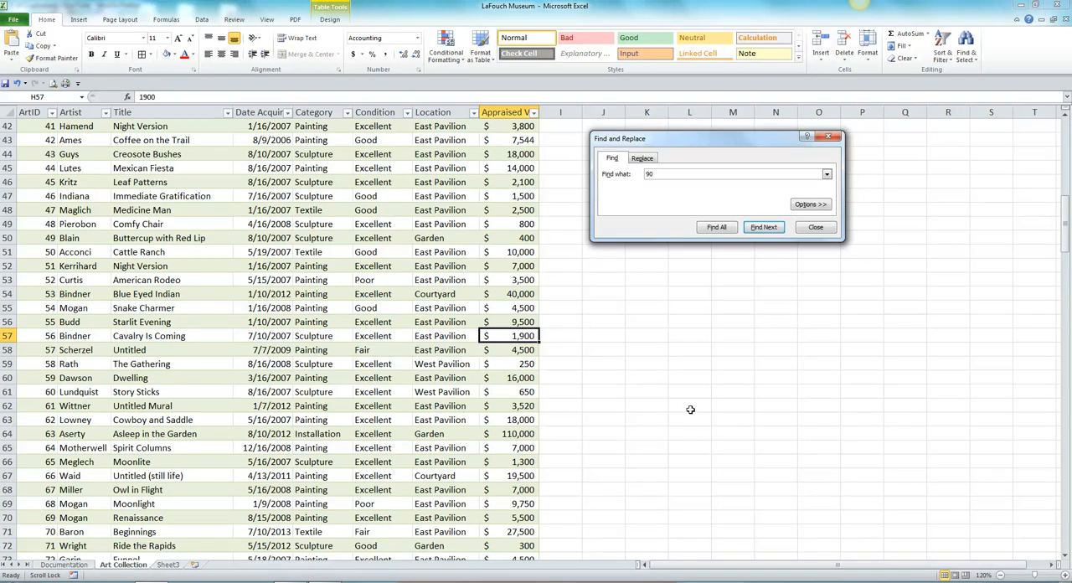
{"action": "left_click", "coordinate": [769, 227]}
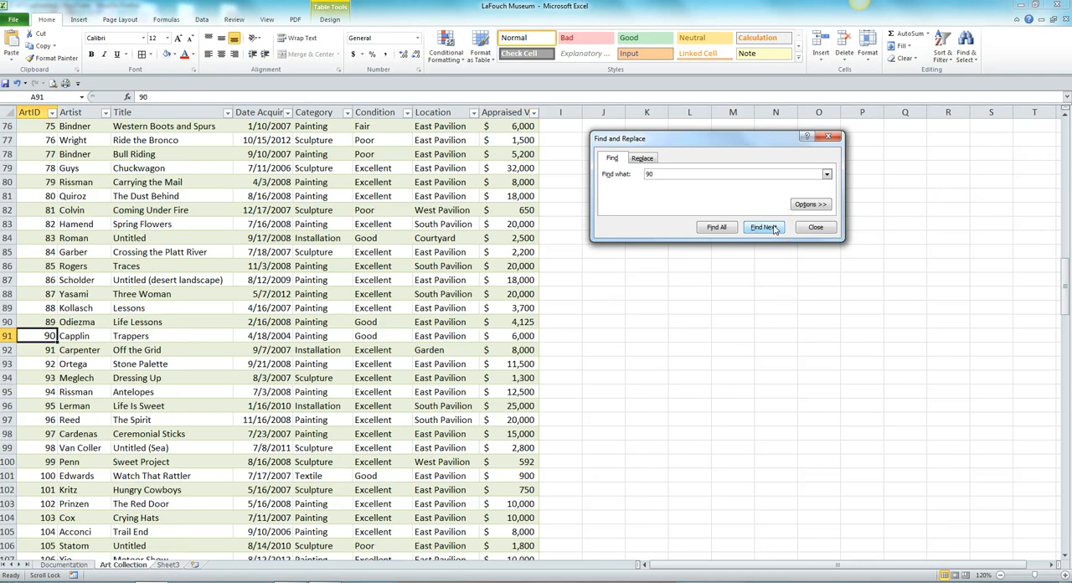
{"action": "left_click", "coordinate": [51, 338]}
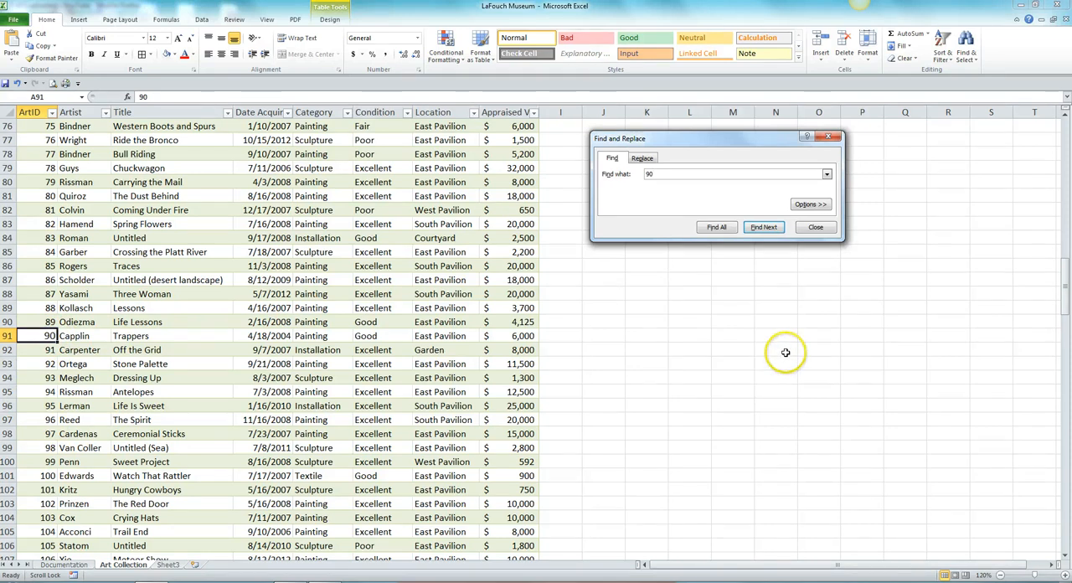
{"action": "left_click", "coordinate": [815, 228]}
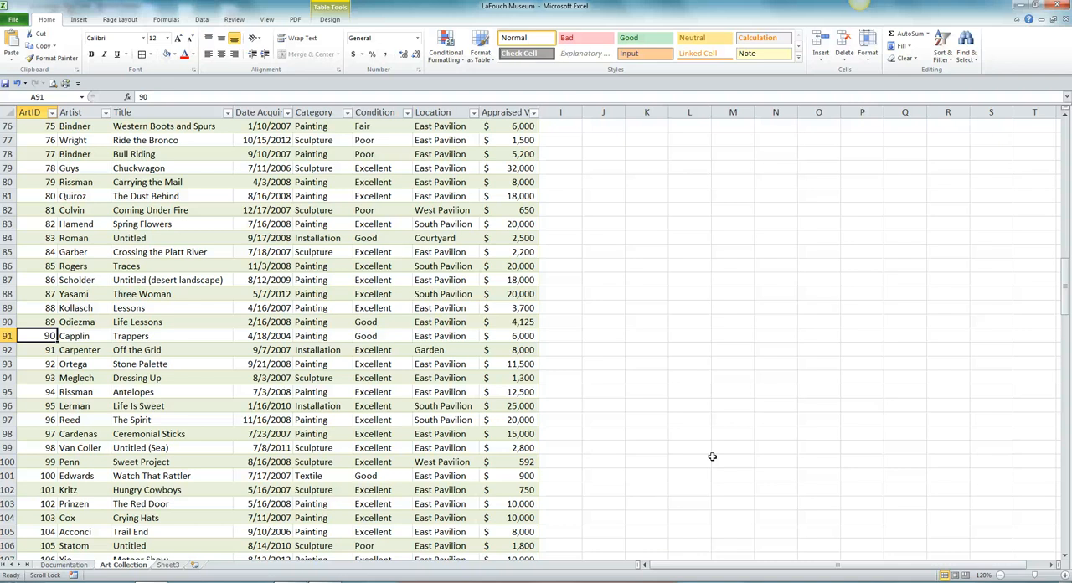
Delete the table row of the record with ArtID 90, titled Trappers
{"action": "left_click", "coordinate": [721, 475]}
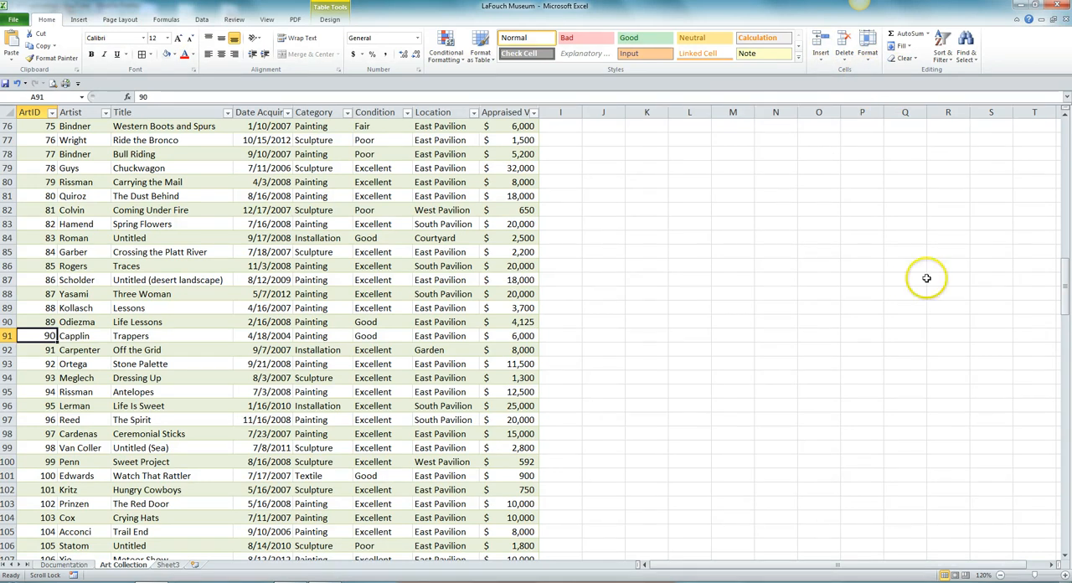
{"action": "left_click", "coordinate": [844, 58]}
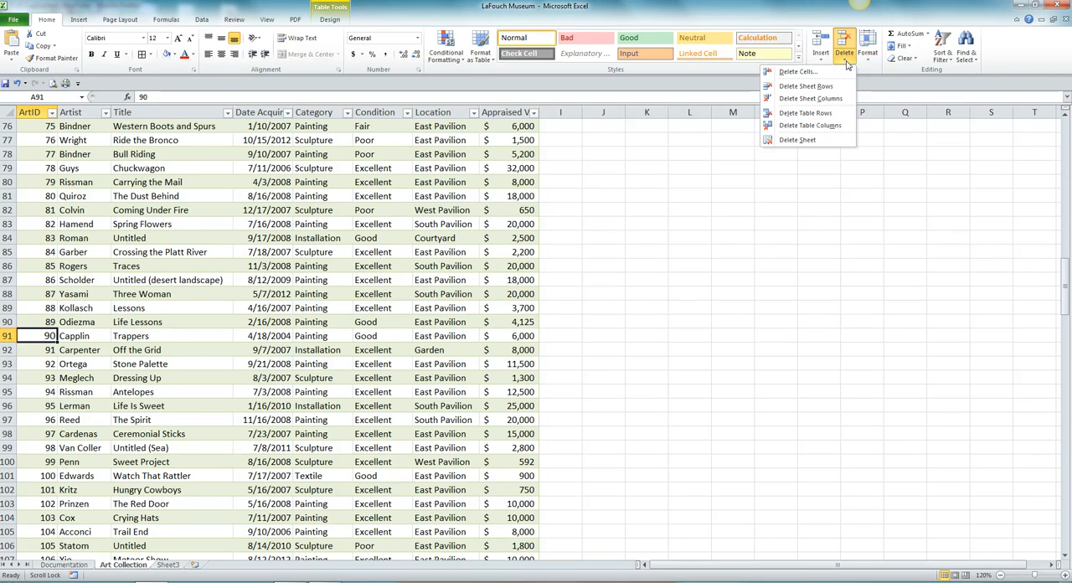
{"action": "left_click", "coordinate": [805, 112]}
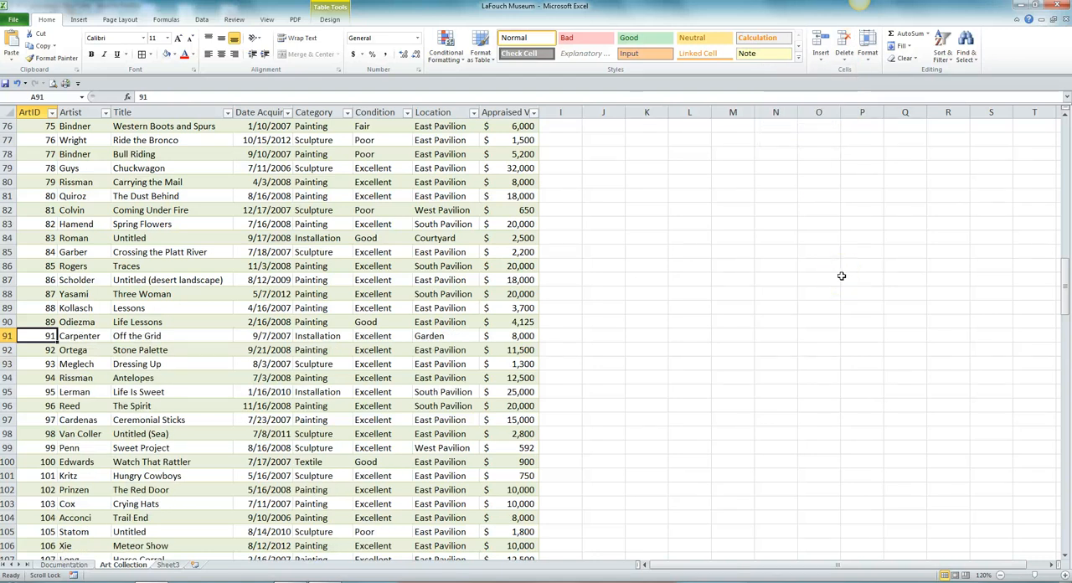
Undo and redo the deletion of the ArtID 90 table row
{"action": "left_click", "coordinate": [19, 84]}
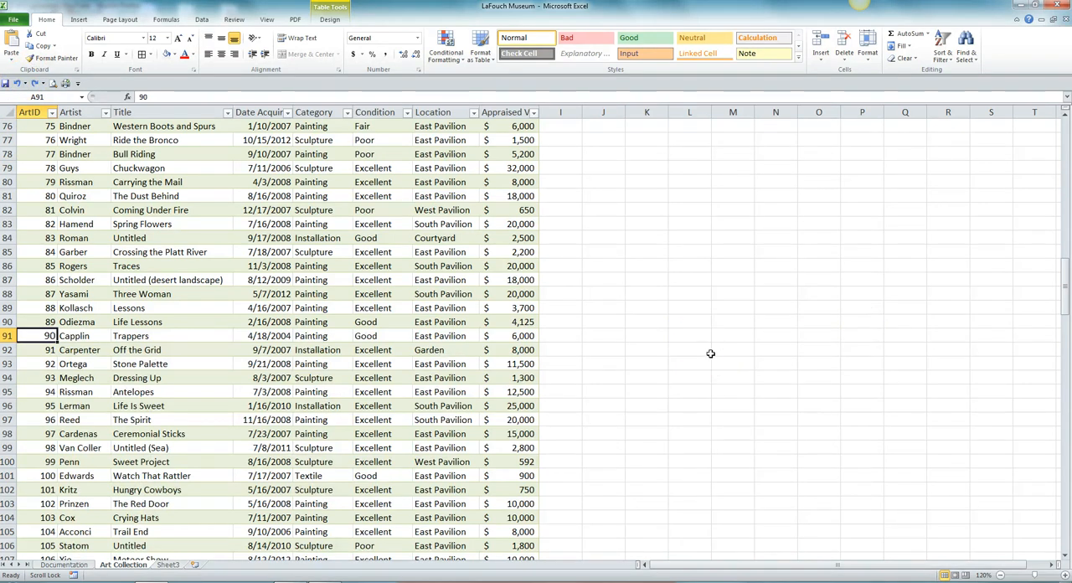
{"action": "left_click", "coordinate": [7, 335]}
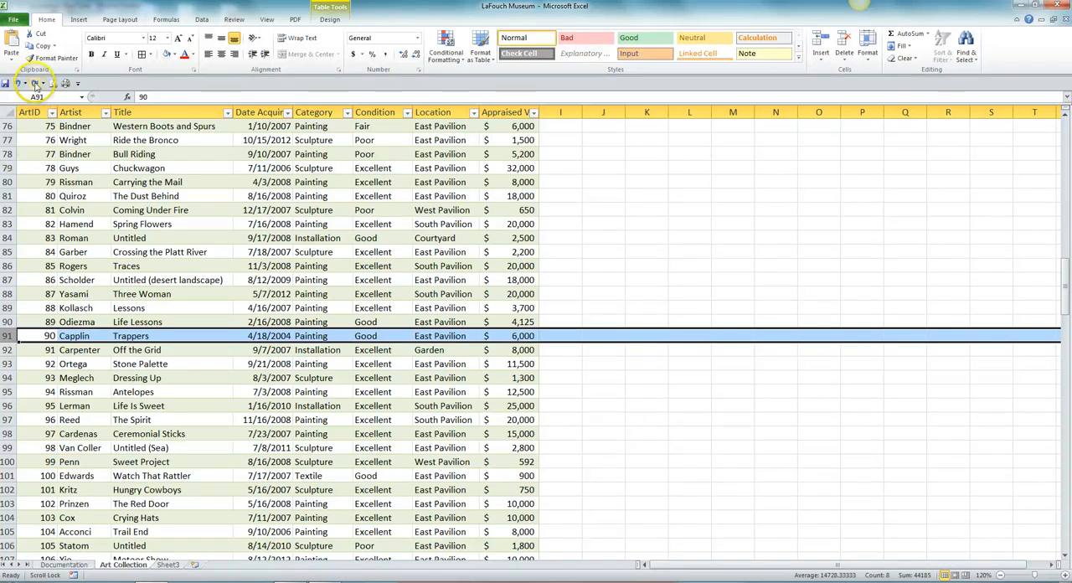
{"action": "left_click", "coordinate": [35, 83]}
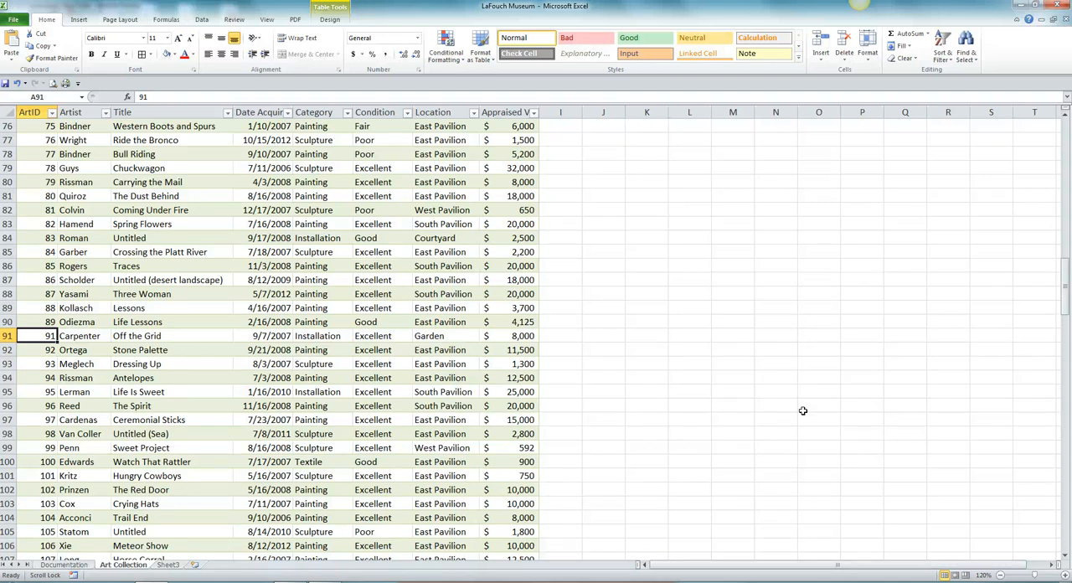
Return to cell A1 and save the workbook
{"action": "key", "text": "ctrl+Home"}
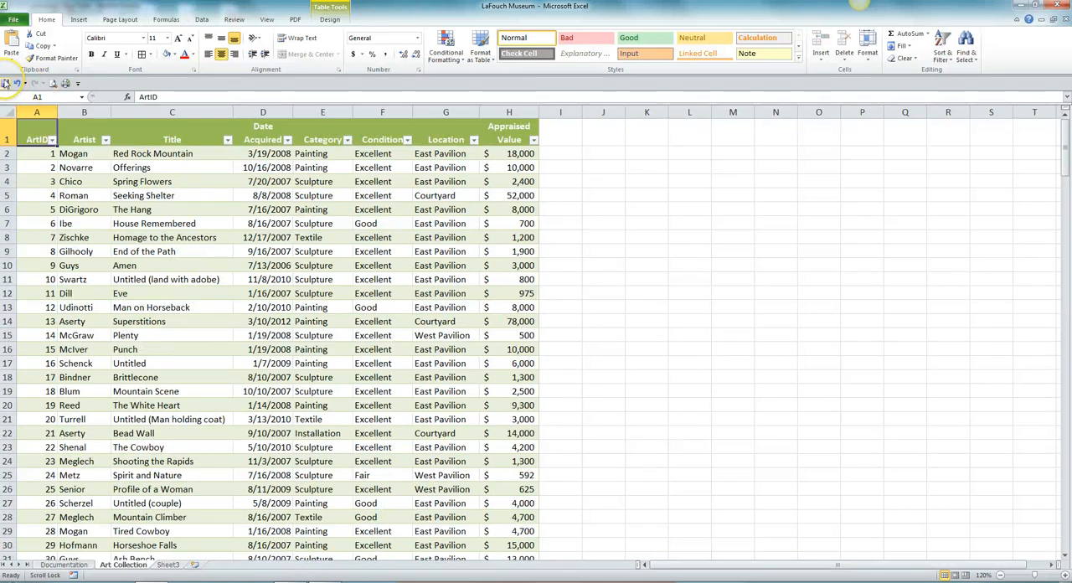
{"action": "left_click", "coordinate": [6, 84]}
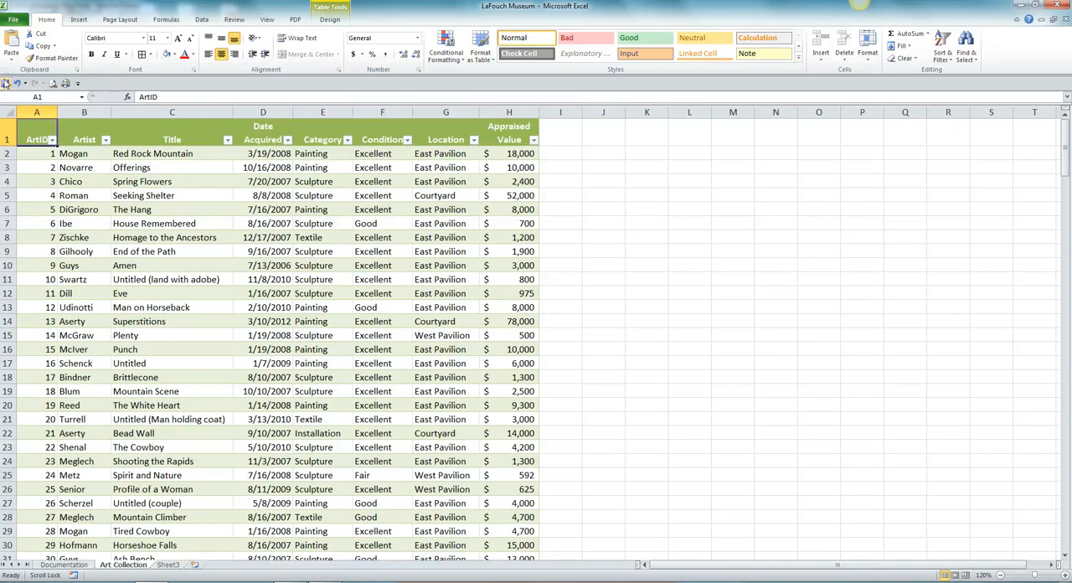